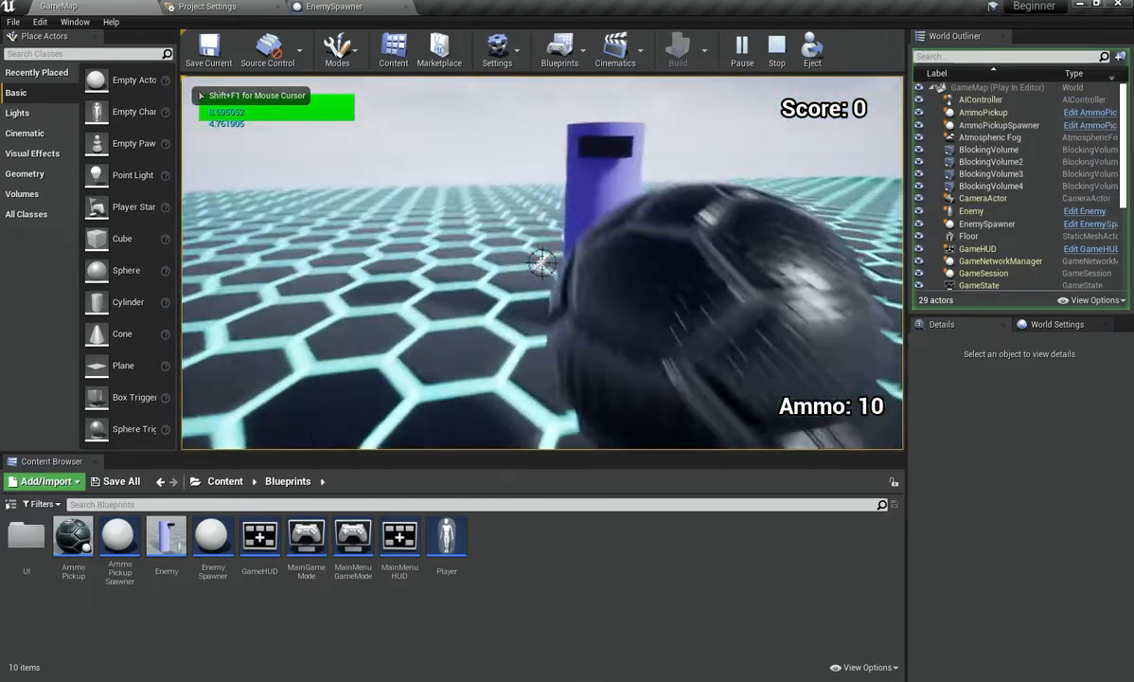
Playtest the level by shooting the enemy until it is destroyed, and end the play session.
{"action": "left_click", "coordinate": [543, 263]}
{"action": "left_click", "coordinate": [543, 263]}
{"action": "left_click", "coordinate": [543, 263]}
{"action": "left_click", "coordinate": [543, 264]}
{"action": "left_click", "coordinate": [542, 263]}
{"action": "left_click", "coordinate": [543, 264]}
{"action": "left_click", "coordinate": [542, 263]}
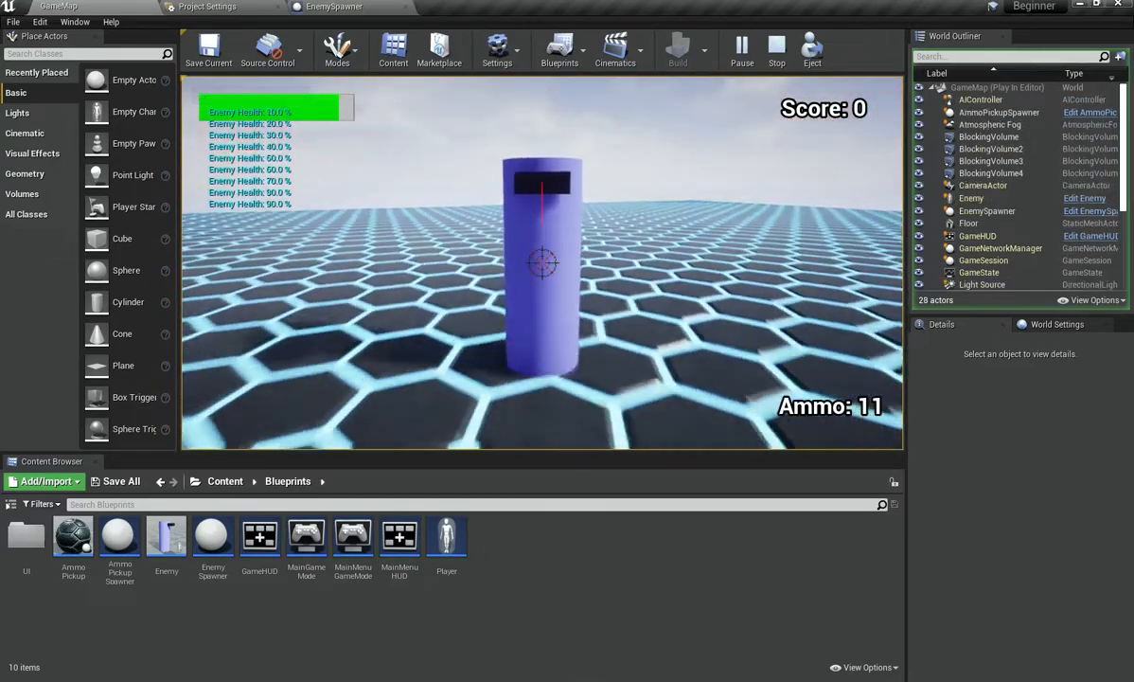
{"action": "left_click", "coordinate": [543, 263]}
{"action": "left_click", "coordinate": [542, 263]}
{"action": "left_click", "coordinate": [543, 263]}
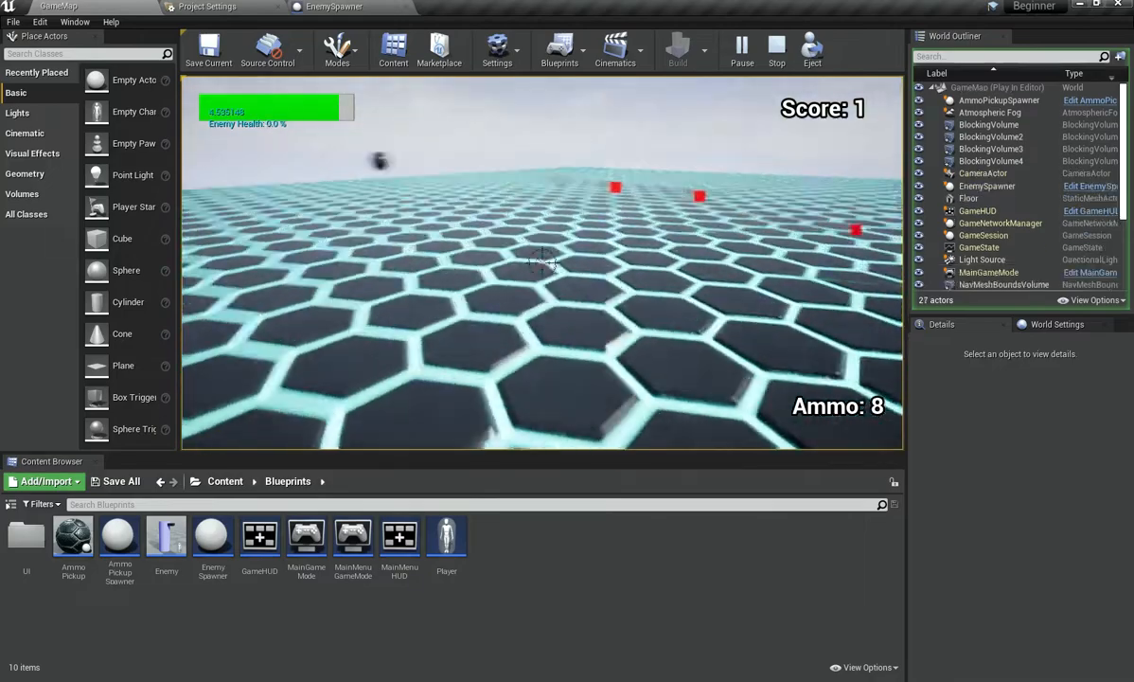
{"action": "key", "text": "shift+F1"}
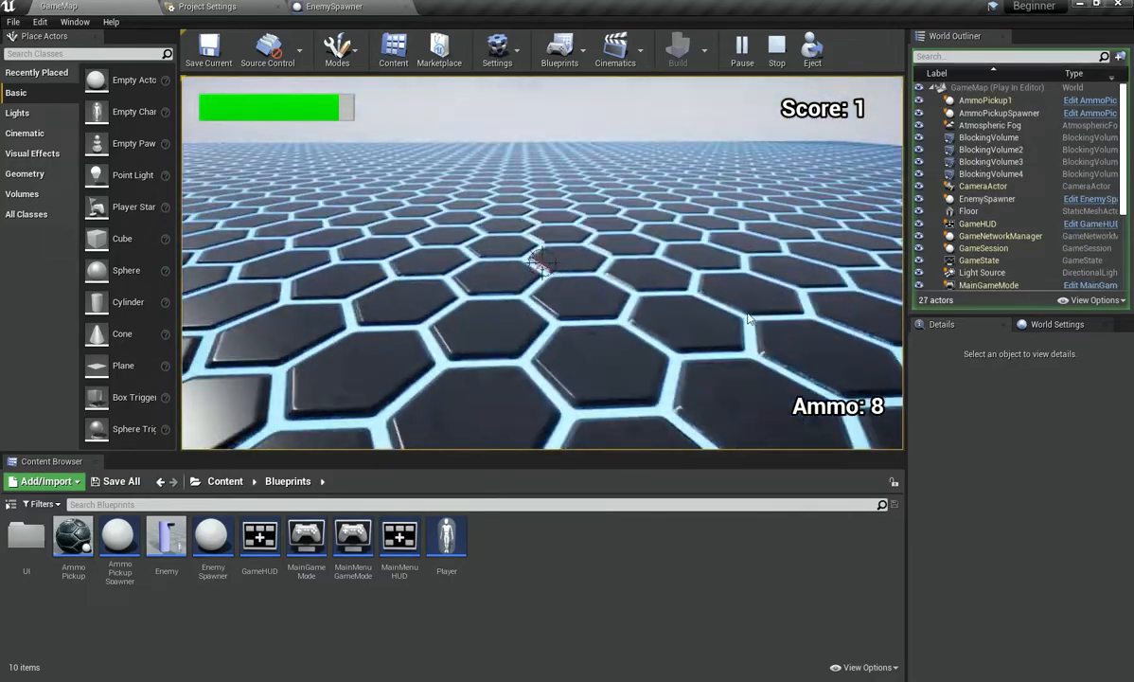
{"action": "key", "text": "Escape"}
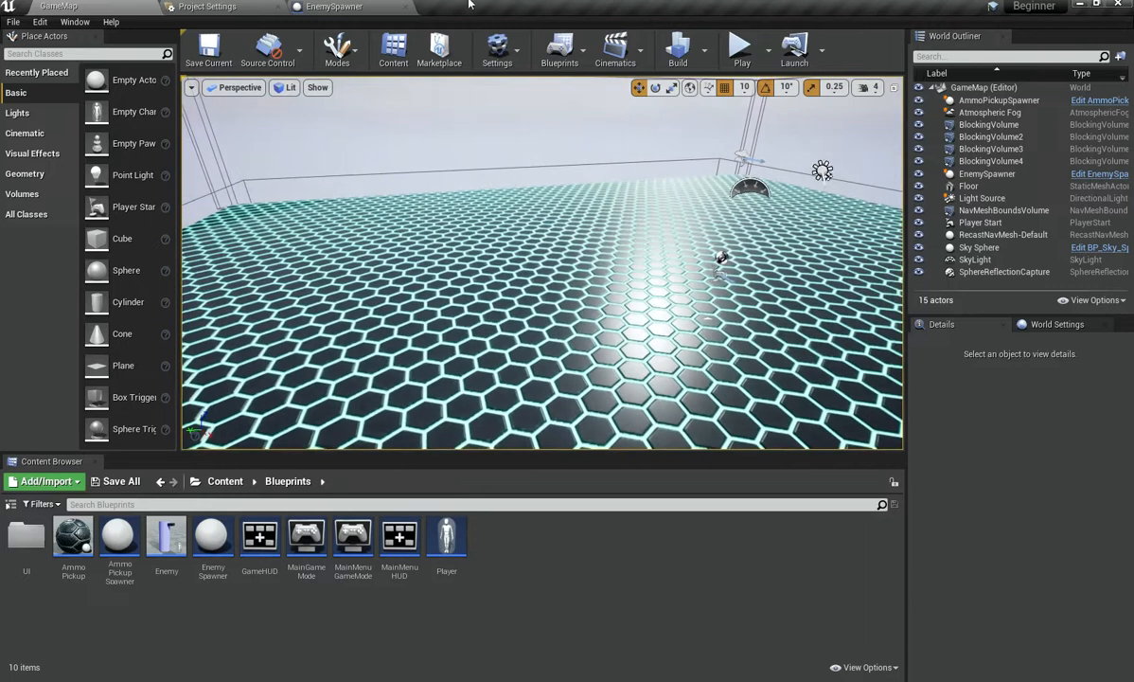
{"action": "left_click", "coordinate": [13, 22]}
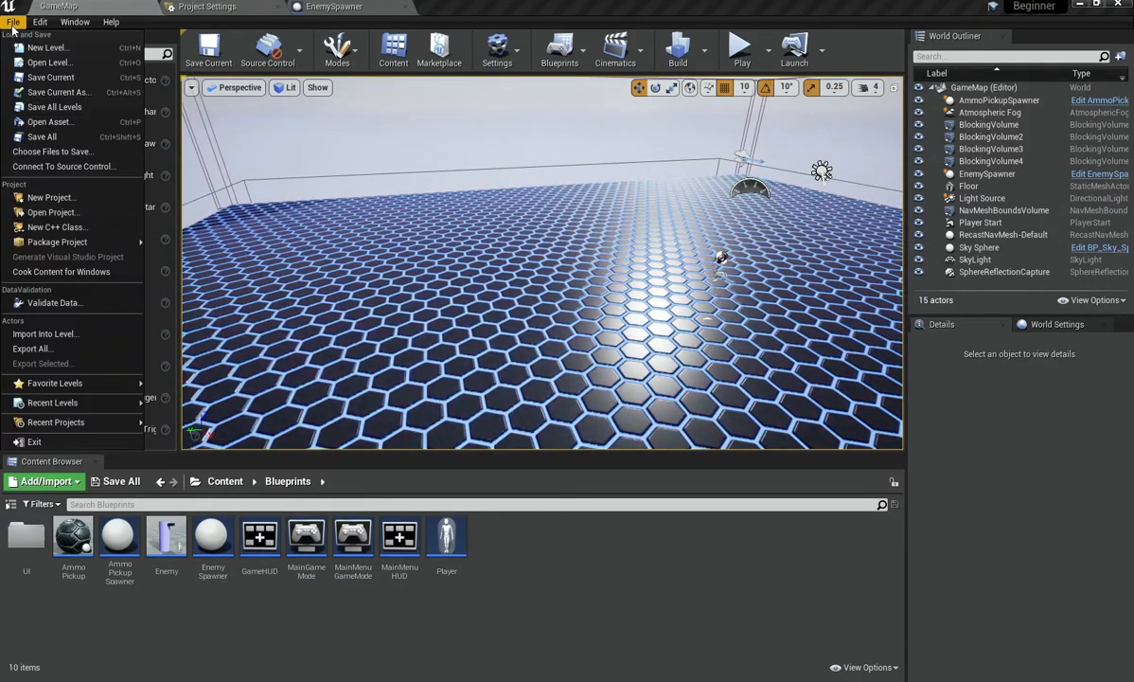
{"action": "left_click", "coordinate": [363, 4]}
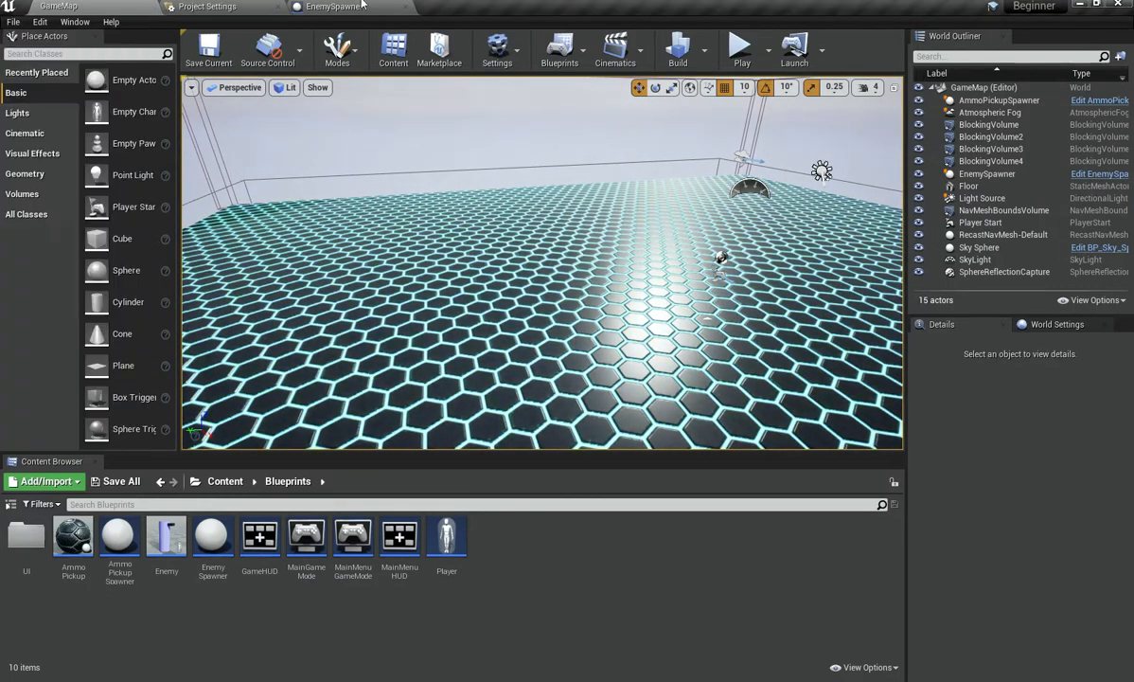
{"action": "left_click", "coordinate": [271, 5]}
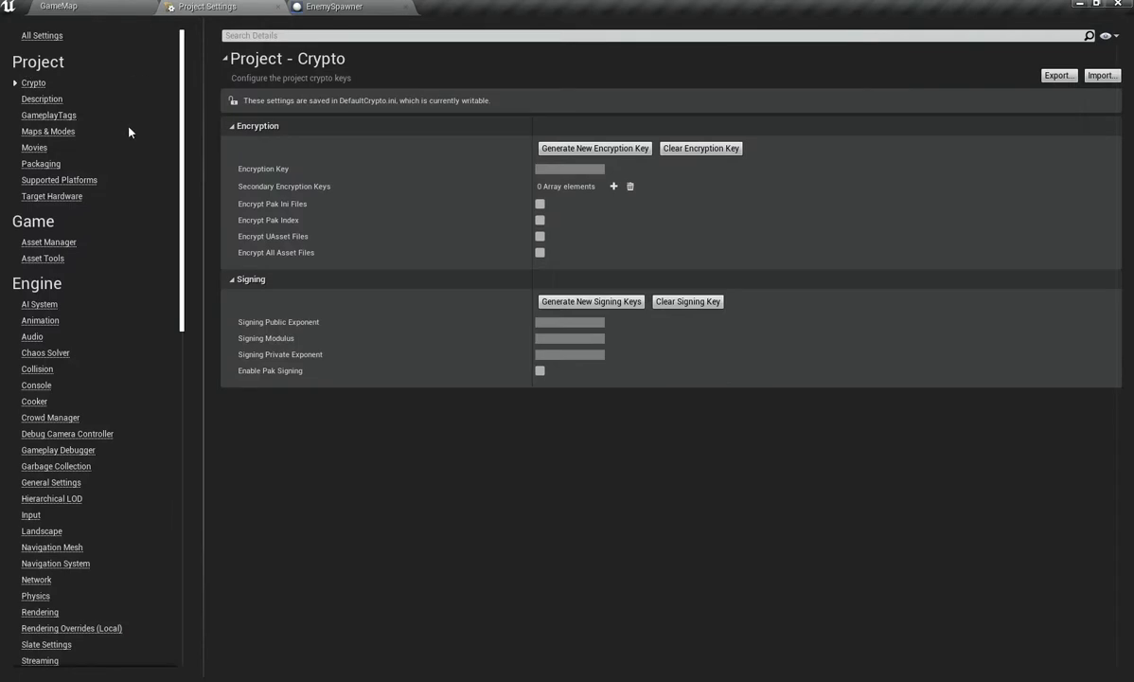
{"action": "left_click", "coordinate": [59, 6]}
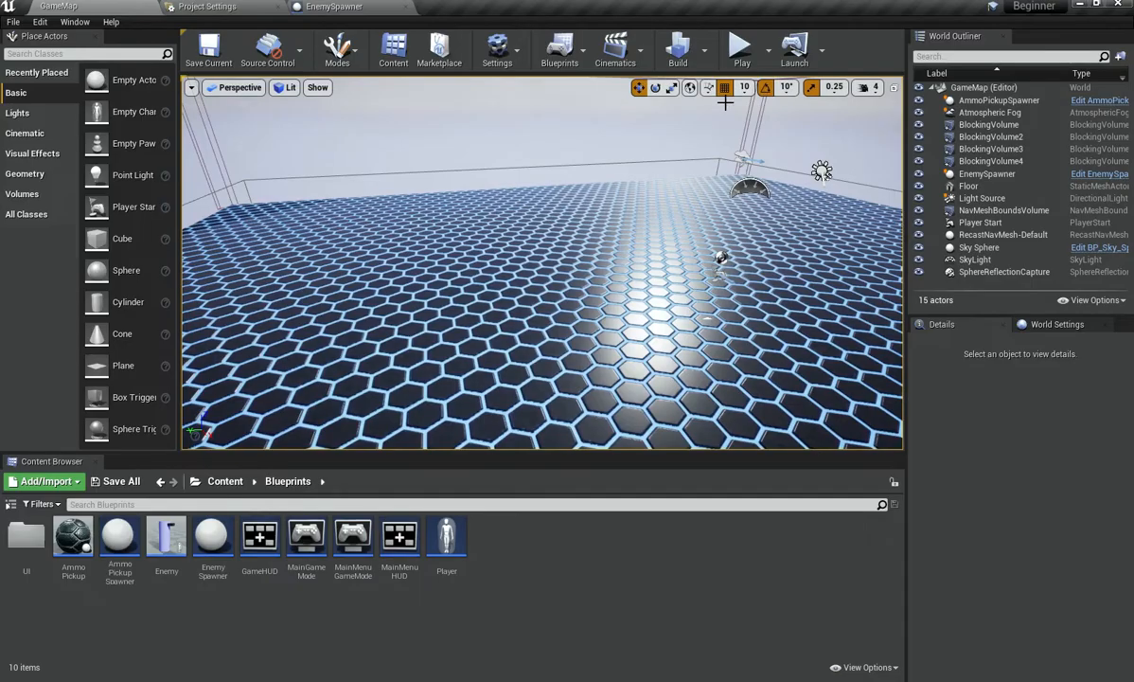
Build the GameMap level, including its lighting and navigation.
{"action": "left_click", "coordinate": [689, 56]}
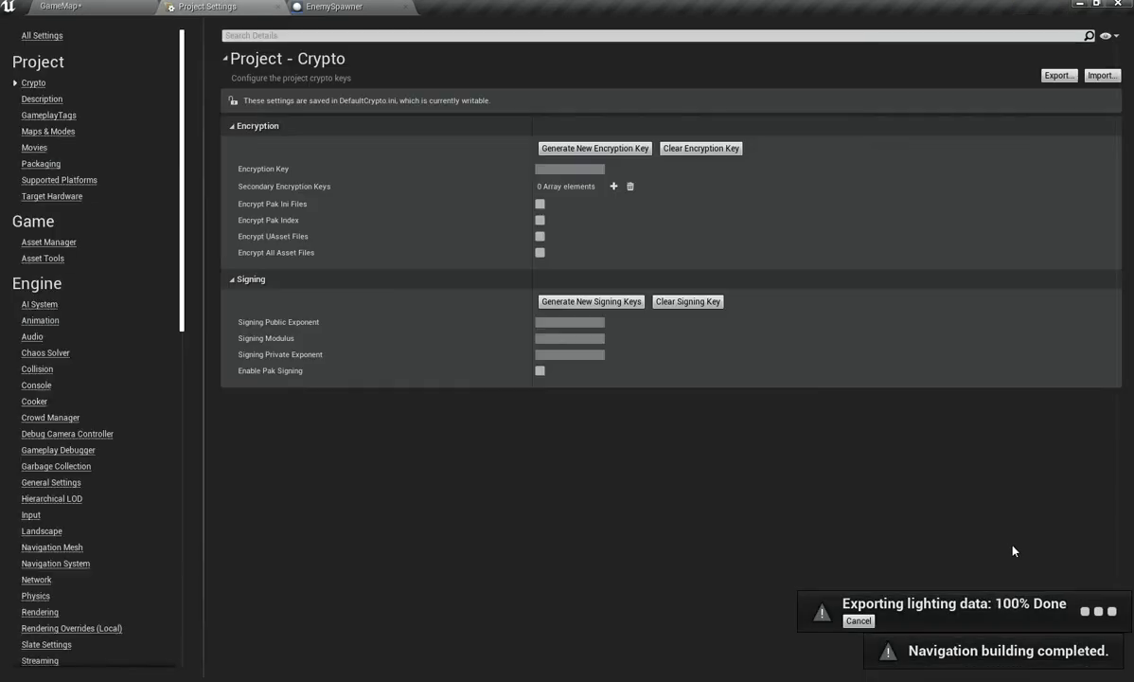
{"action": "left_click", "coordinate": [557, 456]}
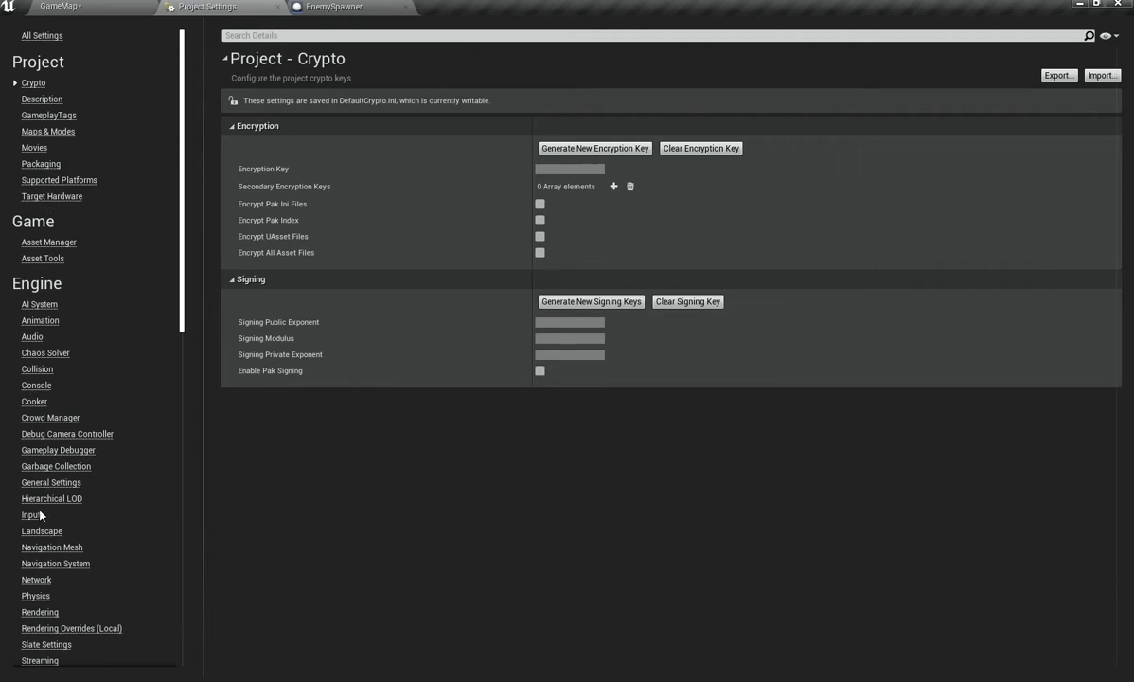
Set the Game Default Map to MainMenu in the project's Maps & Modes settings.
{"action": "left_click", "coordinate": [47, 243]}
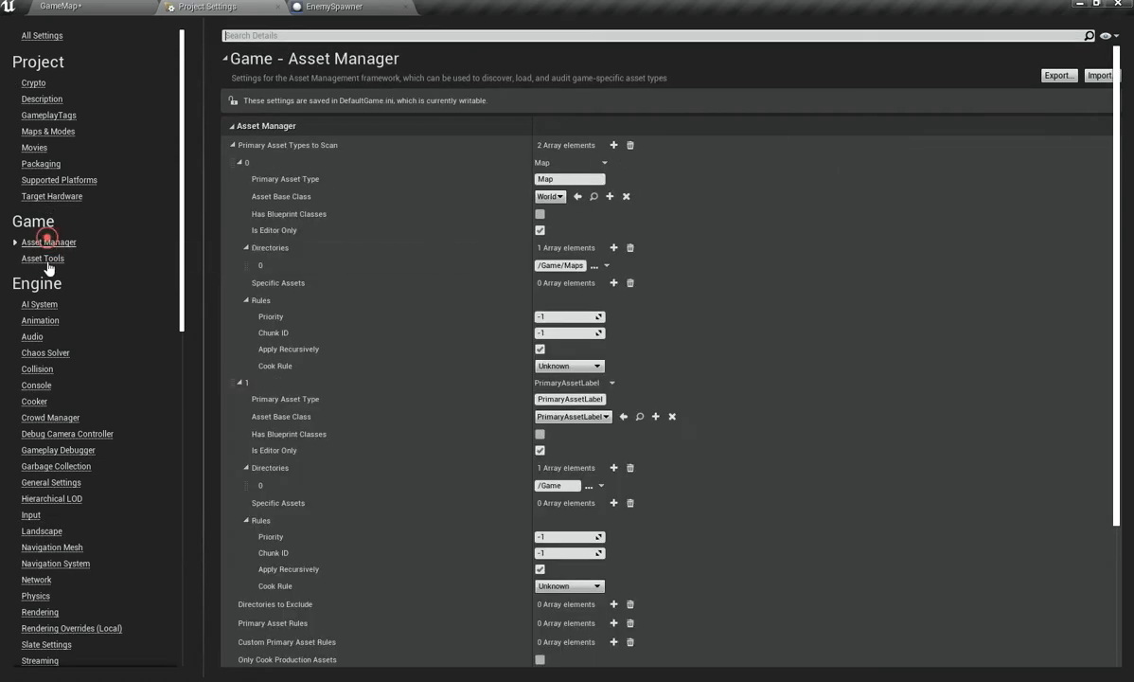
{"action": "left_click", "coordinate": [43, 257]}
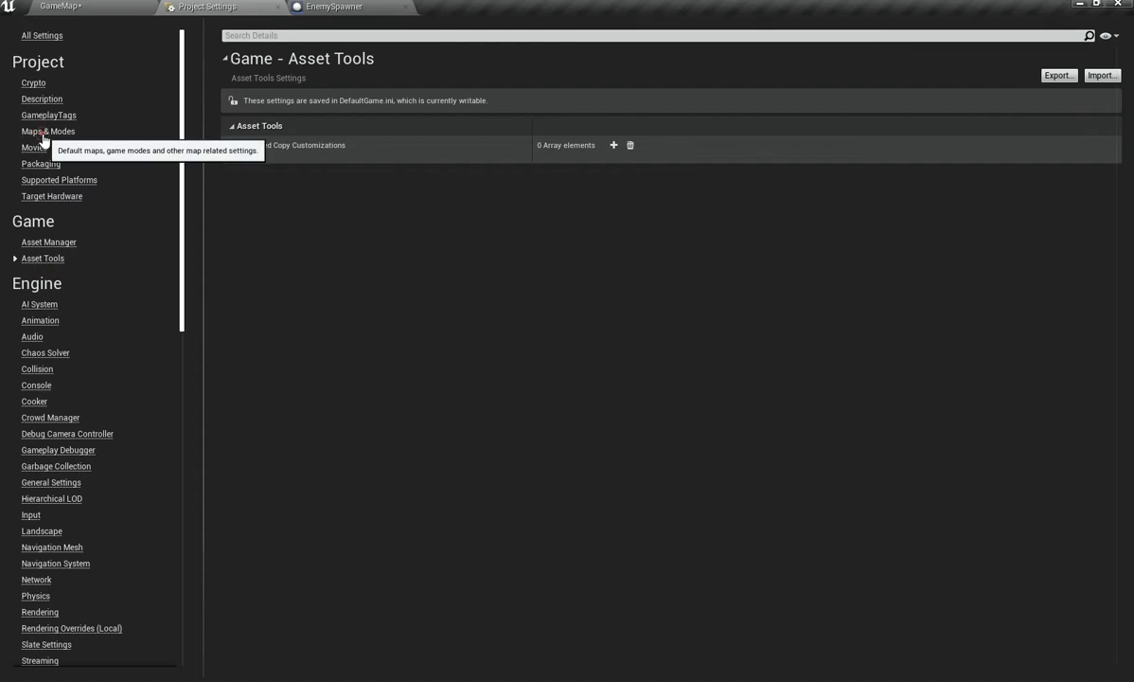
{"action": "left_click", "coordinate": [48, 131]}
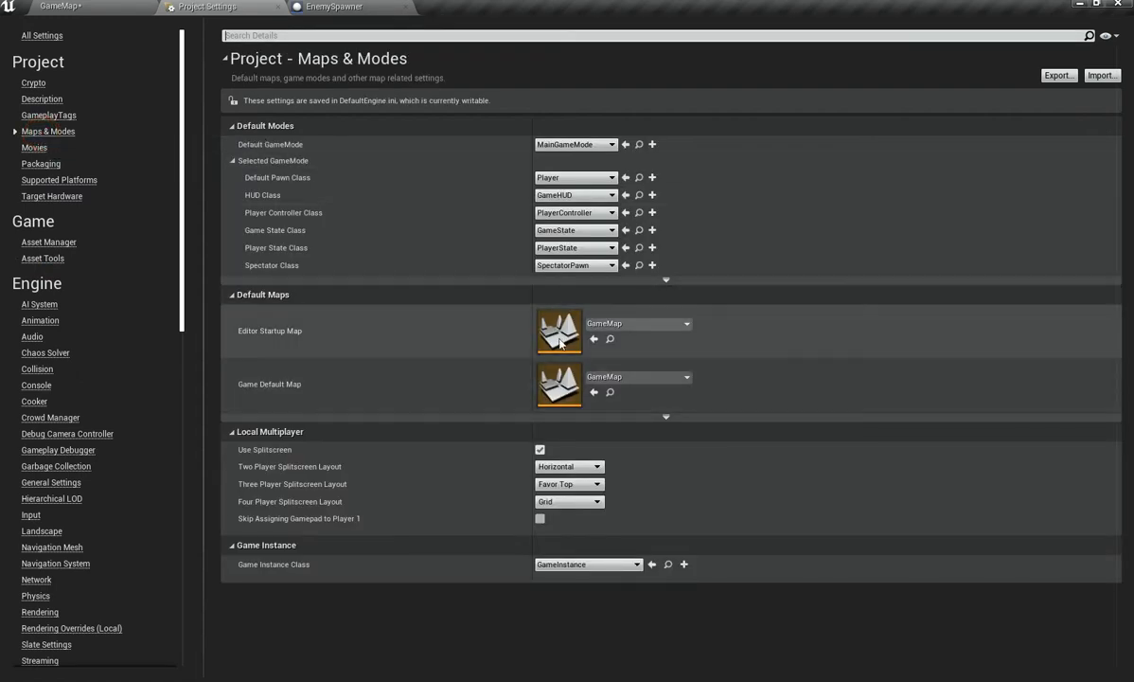
{"action": "left_click", "coordinate": [637, 377]}
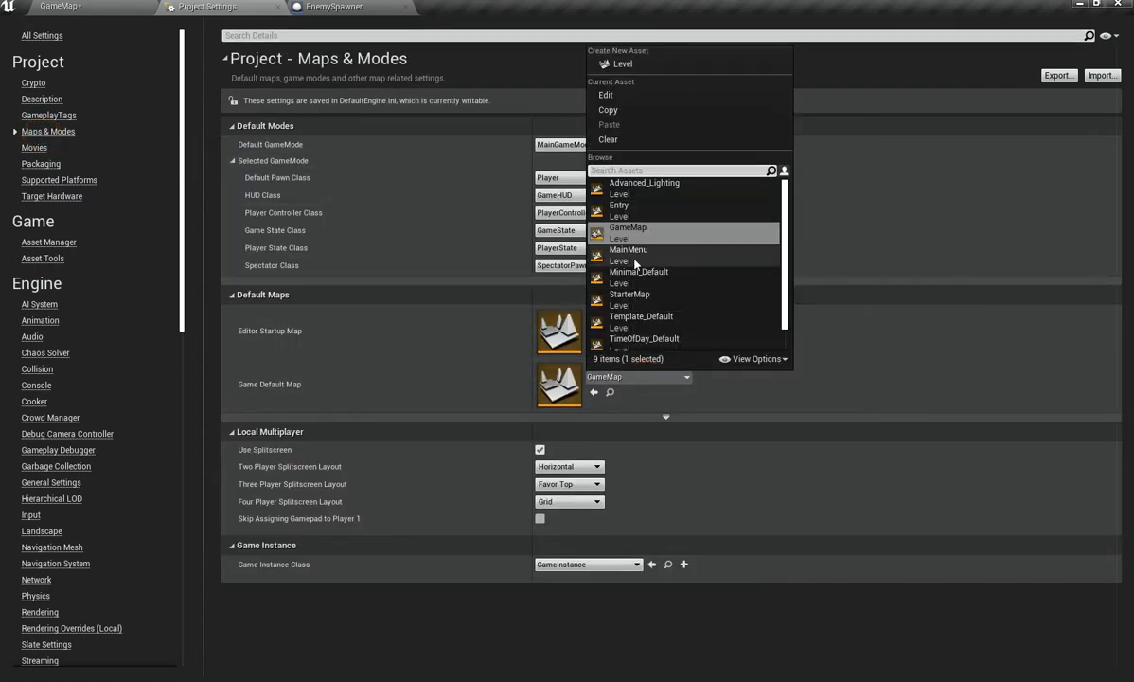
{"action": "left_click", "coordinate": [611, 234]}
{"action": "left_click", "coordinate": [625, 325]}
{"action": "left_click", "coordinate": [627, 324]}
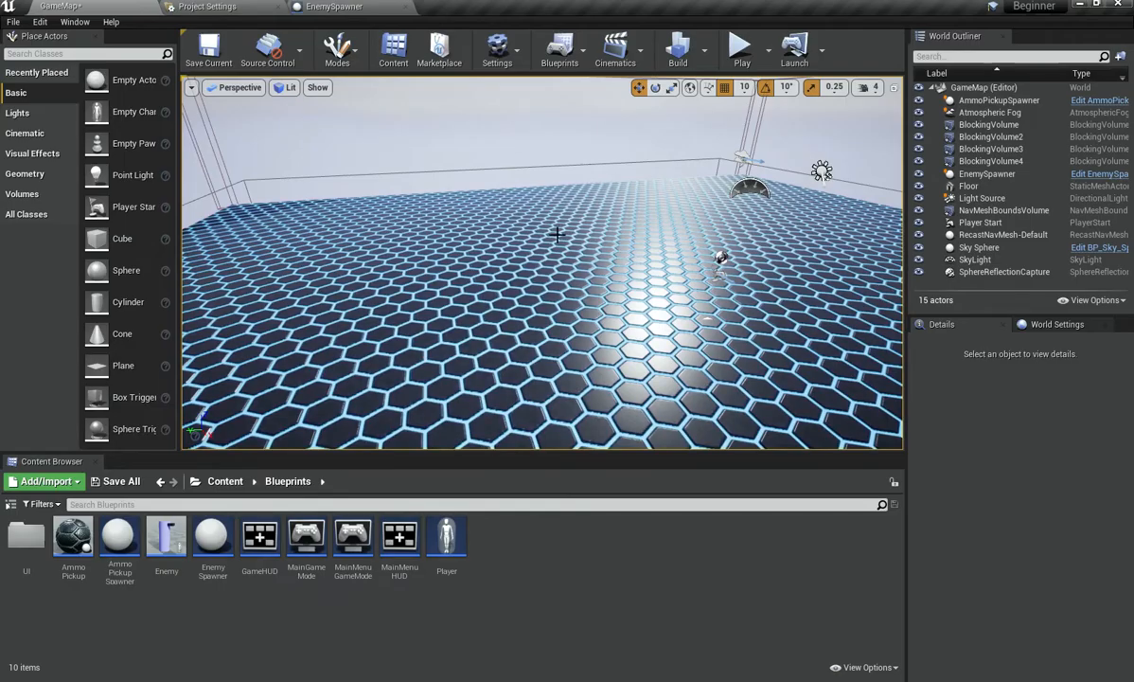
Save the GameMap level and recheck the Game Default Map in the project settings.
{"action": "key", "text": "super+space"}
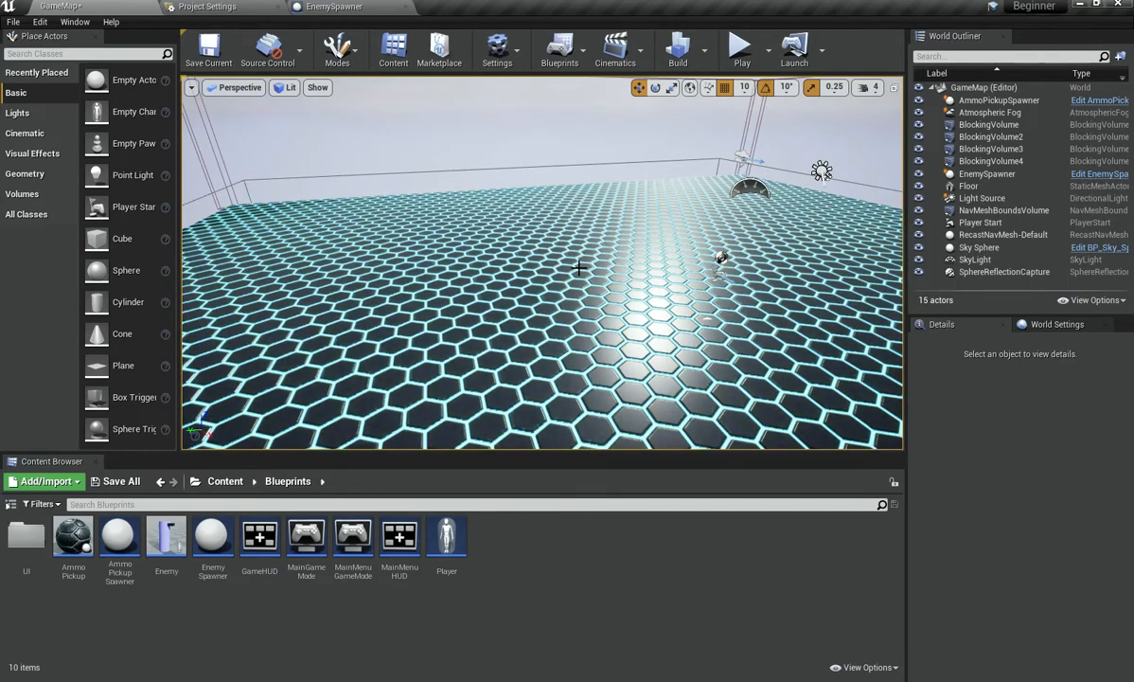
{"action": "left_click", "coordinate": [217, 7]}
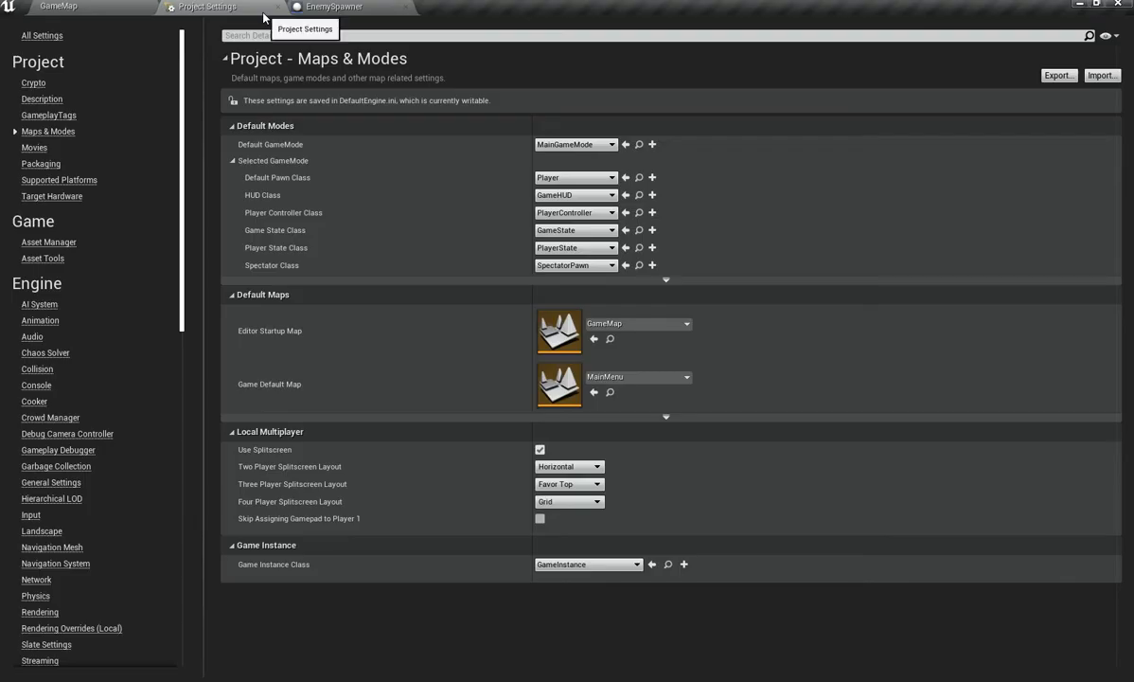
{"action": "left_click", "coordinate": [663, 377]}
{"action": "left_click", "coordinate": [663, 377]}
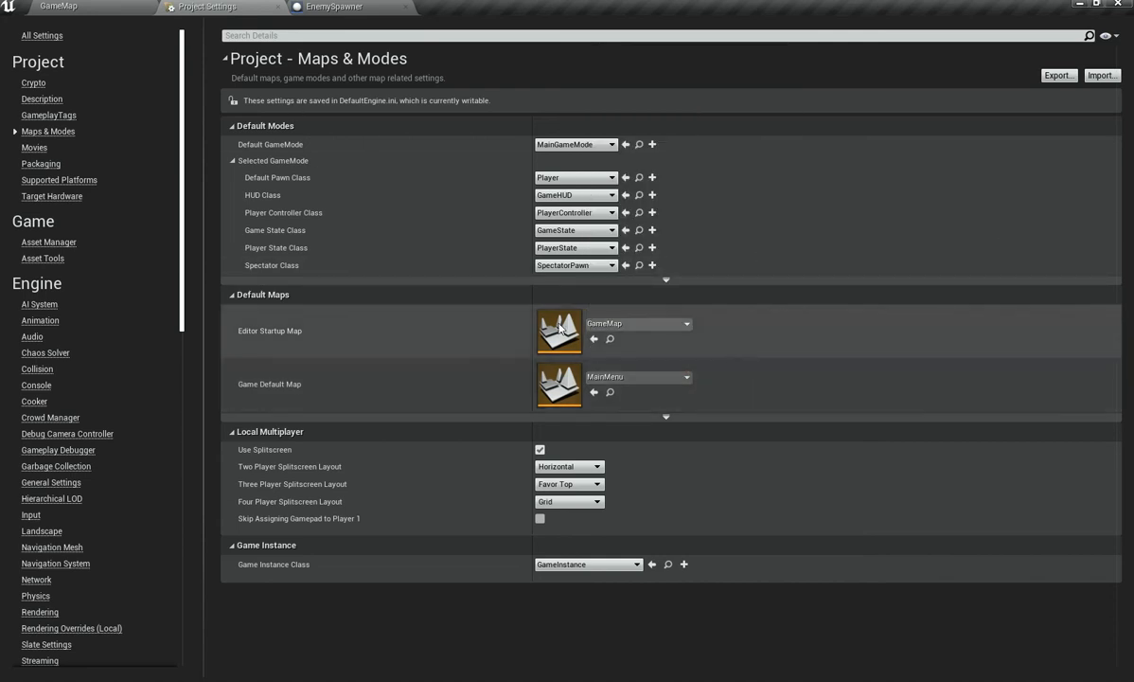
Open the Supported Platforms section of the project settings.
{"action": "left_click", "coordinate": [92, 6]}
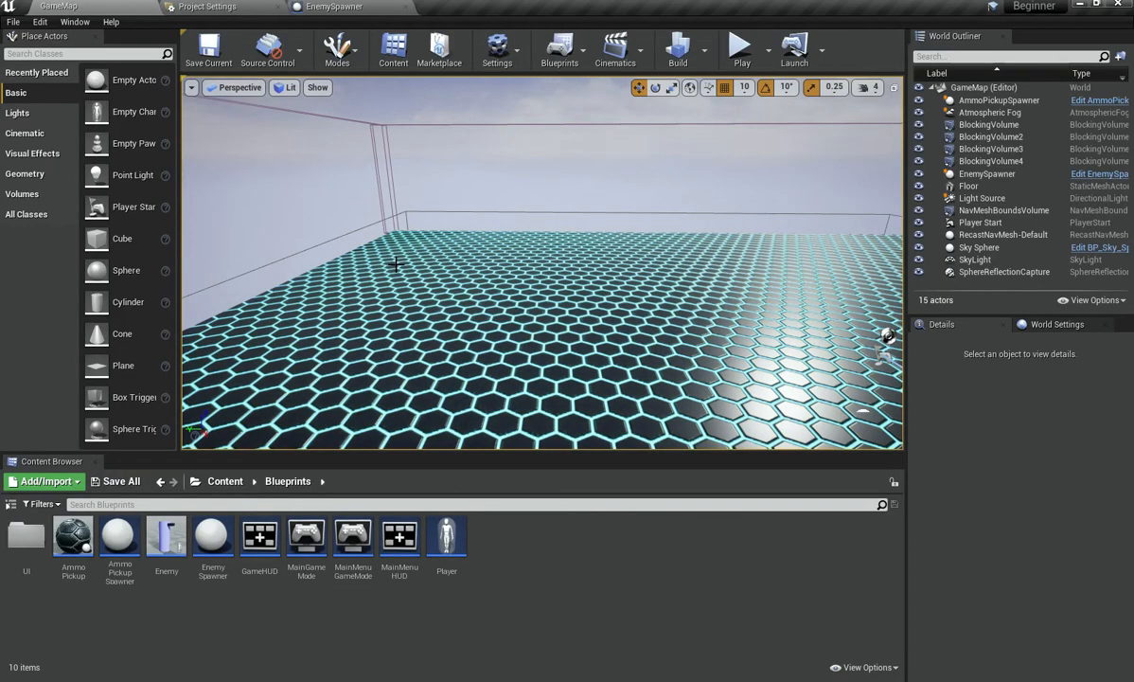
{"action": "left_click", "coordinate": [13, 21]}
{"action": "left_click", "coordinate": [13, 21]}
{"action": "left_click", "coordinate": [236, 6]}
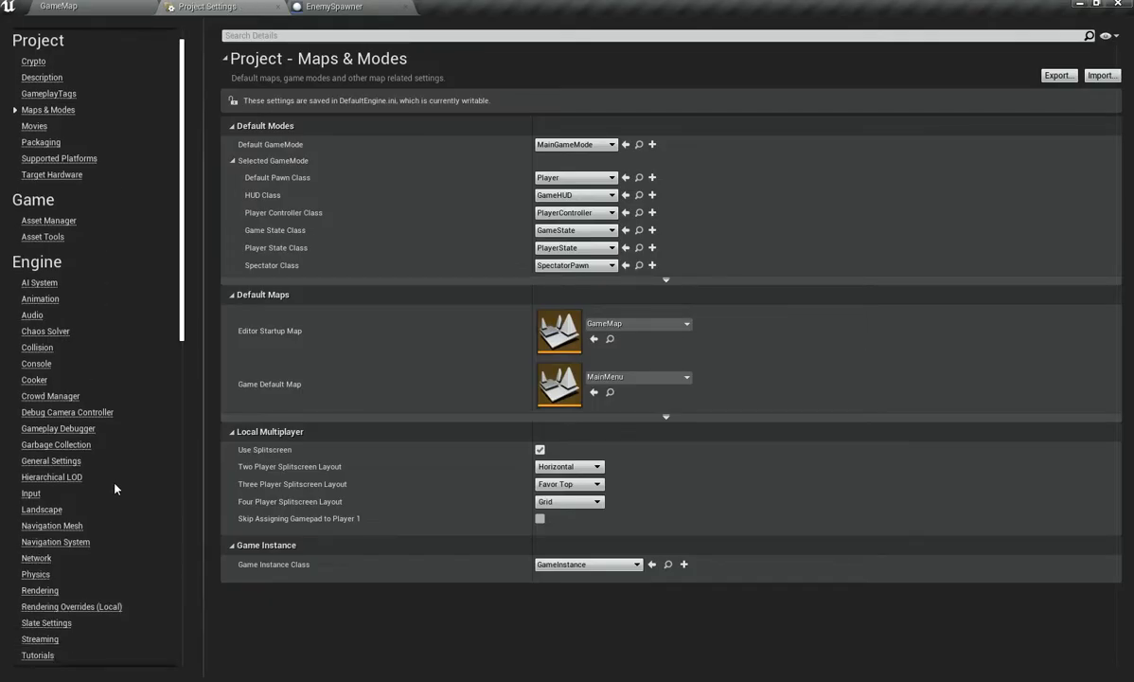
{"action": "scroll", "coordinate": [114, 486], "scroll_direction": "down", "scroll_amount": 2}
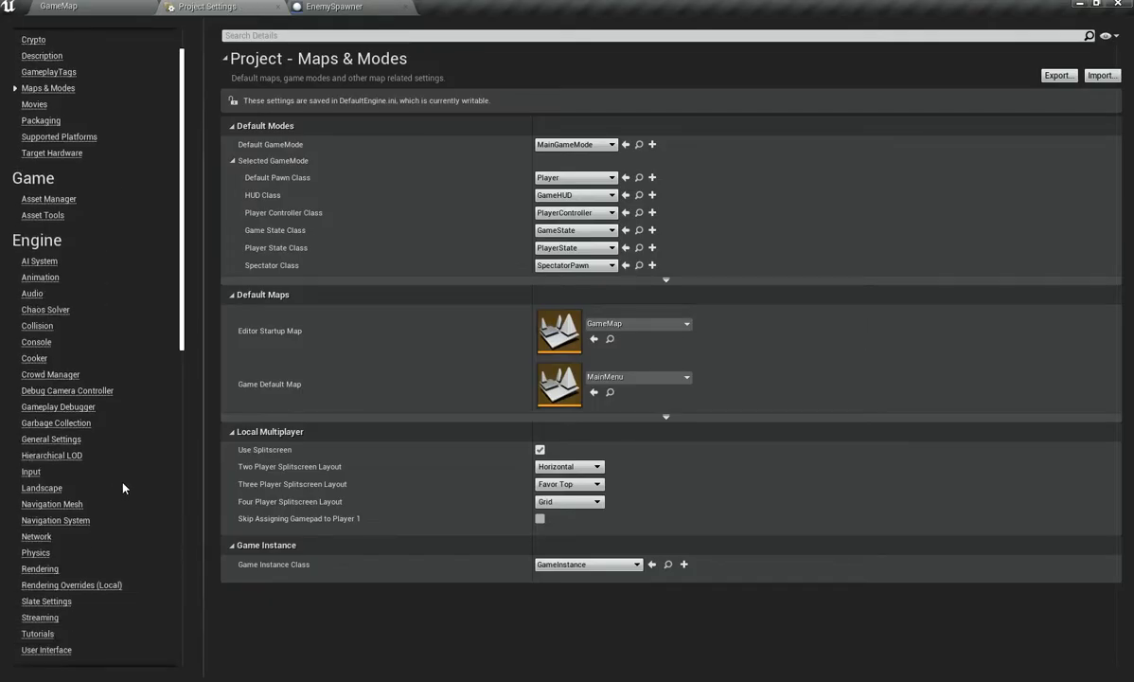
{"action": "left_click", "coordinate": [72, 137]}
{"action": "scroll", "coordinate": [74, 229], "scroll_direction": "up", "scroll_amount": 2}
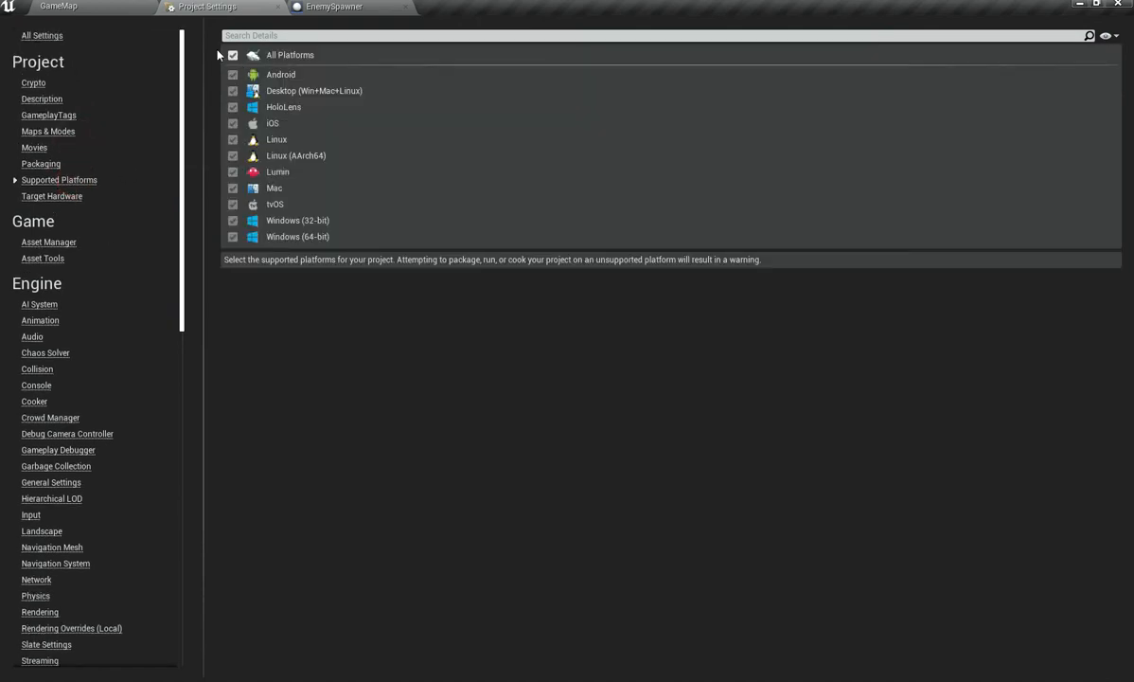
Try to disable All Platforms, Android, HoloLens, iOS, both Linux entries, Mac and tvOS as supported platforms.
{"action": "left_click", "coordinate": [232, 55]}
{"action": "left_click", "coordinate": [232, 73]}
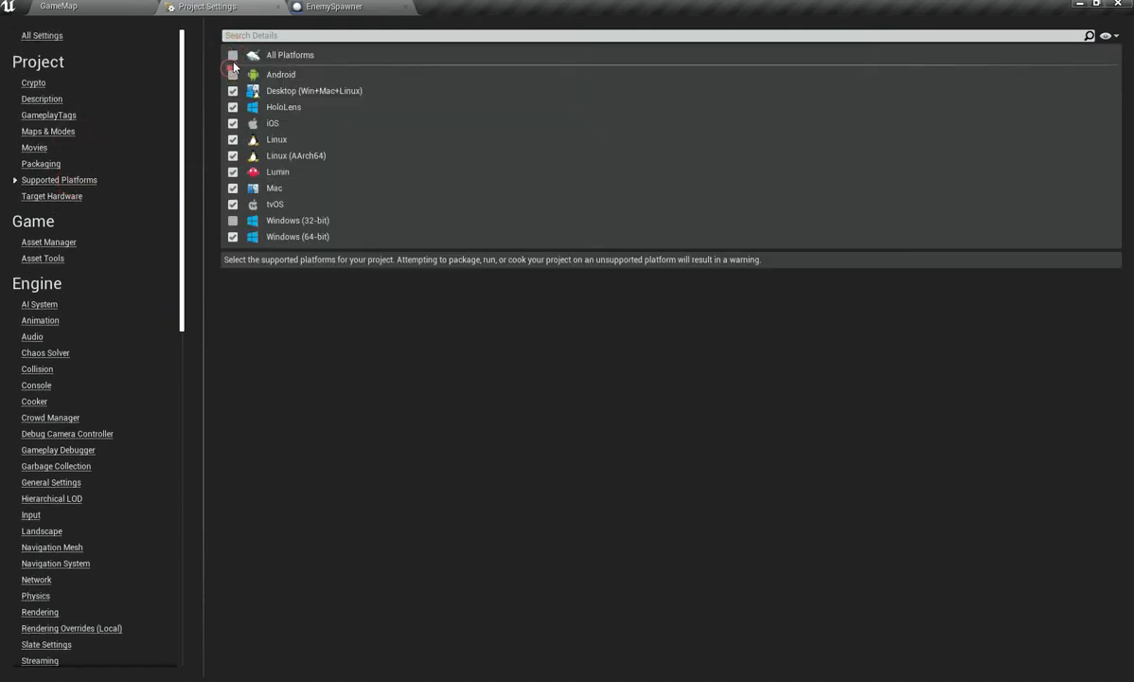
{"action": "left_click", "coordinate": [233, 107]}
{"action": "left_click", "coordinate": [232, 123]}
{"action": "left_click", "coordinate": [233, 139]}
{"action": "left_click", "coordinate": [233, 156]}
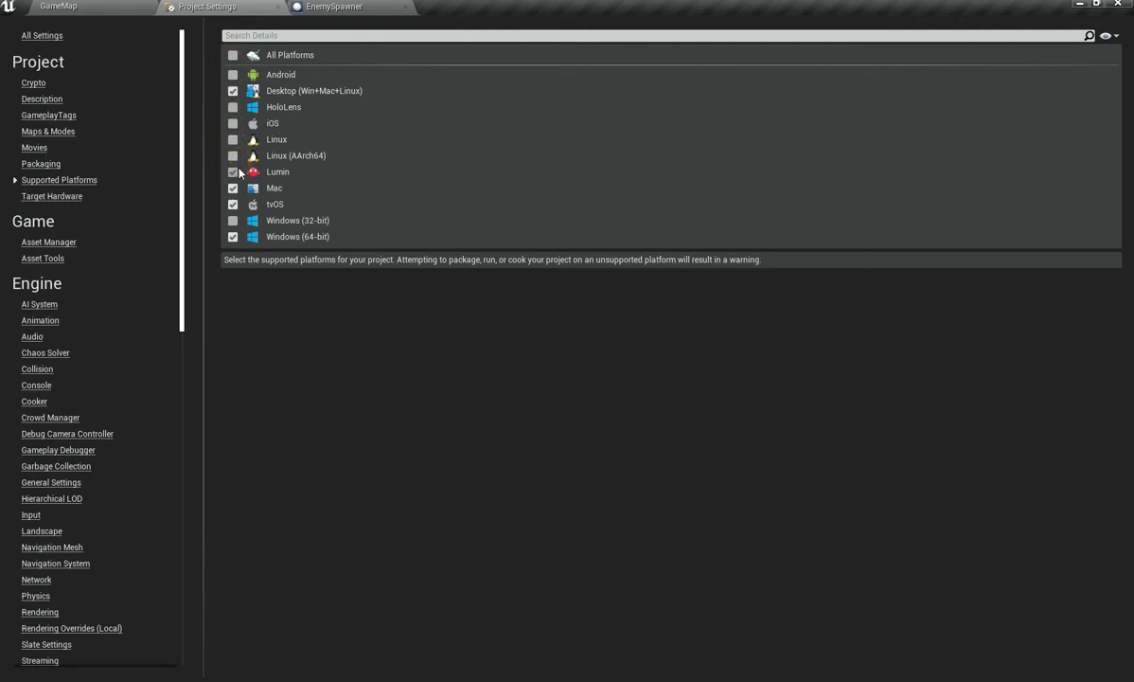
{"action": "left_click", "coordinate": [233, 187]}
{"action": "left_click", "coordinate": [233, 203]}
{"action": "left_click", "coordinate": [234, 86]}
{"action": "left_click", "coordinate": [234, 220]}
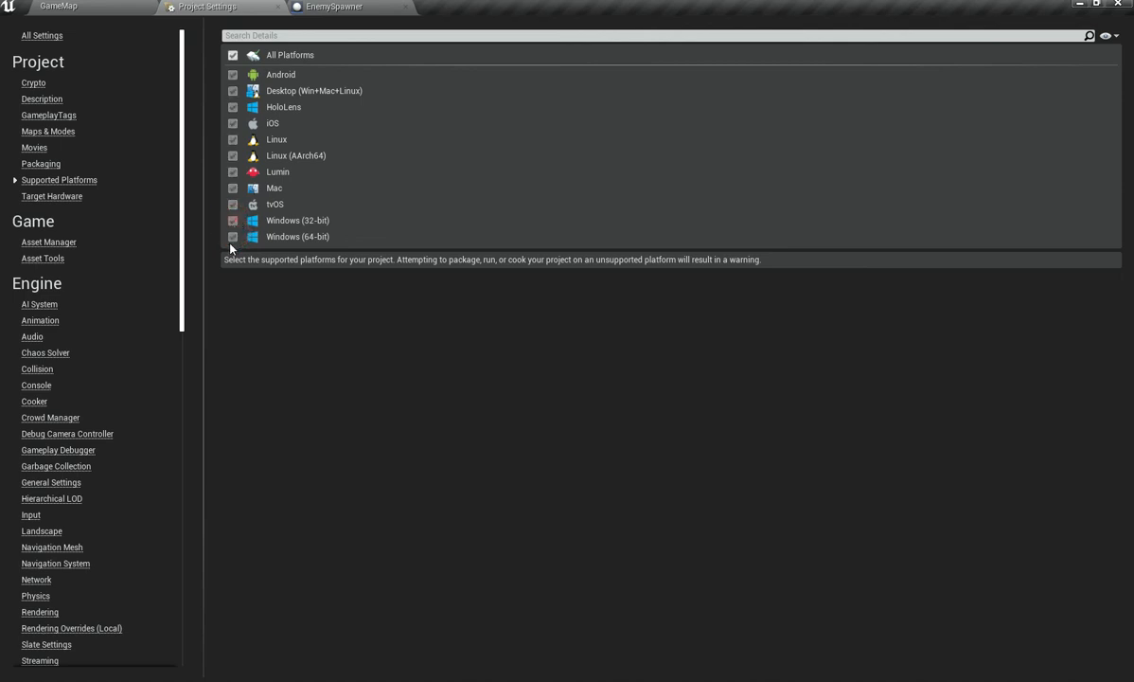
Disable every supported platform except Windows (64-bit).
{"action": "left_click", "coordinate": [233, 55]}
{"action": "left_click", "coordinate": [233, 75]}
{"action": "left_click", "coordinate": [233, 91]}
{"action": "left_click", "coordinate": [233, 107]}
{"action": "left_click", "coordinate": [233, 124]}
{"action": "left_click", "coordinate": [232, 139]}
{"action": "left_click", "coordinate": [233, 155]}
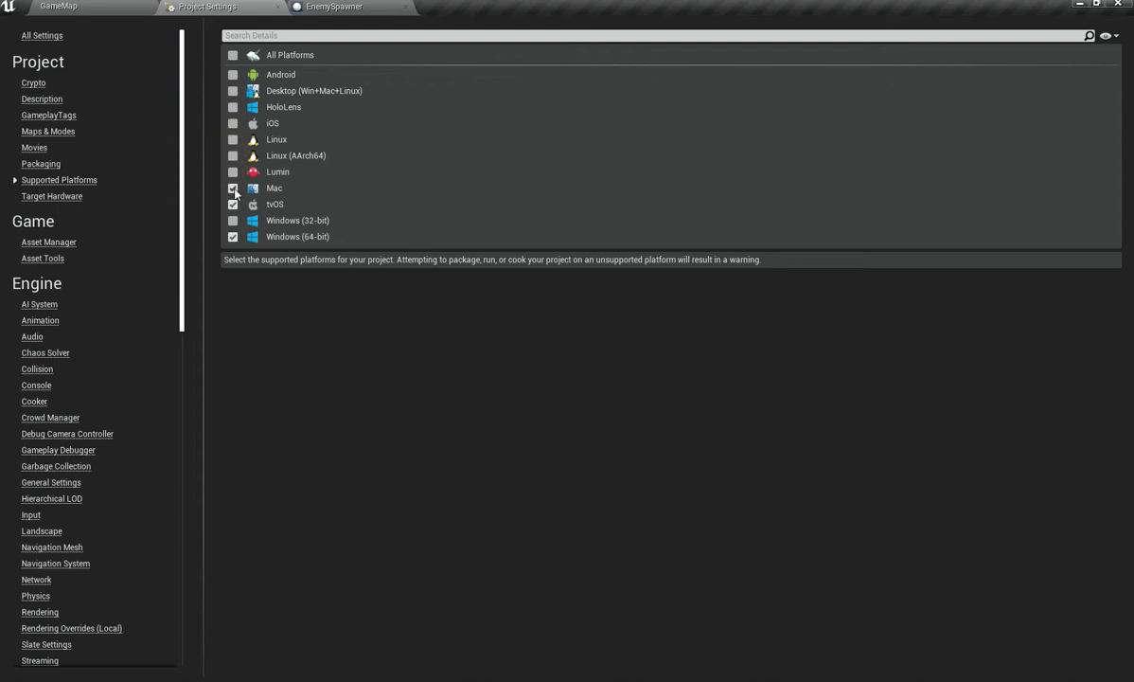
Compare the platforms offered for packaging the project with those enabled in the Supported Platforms settings.
{"action": "left_click", "coordinate": [59, 6]}
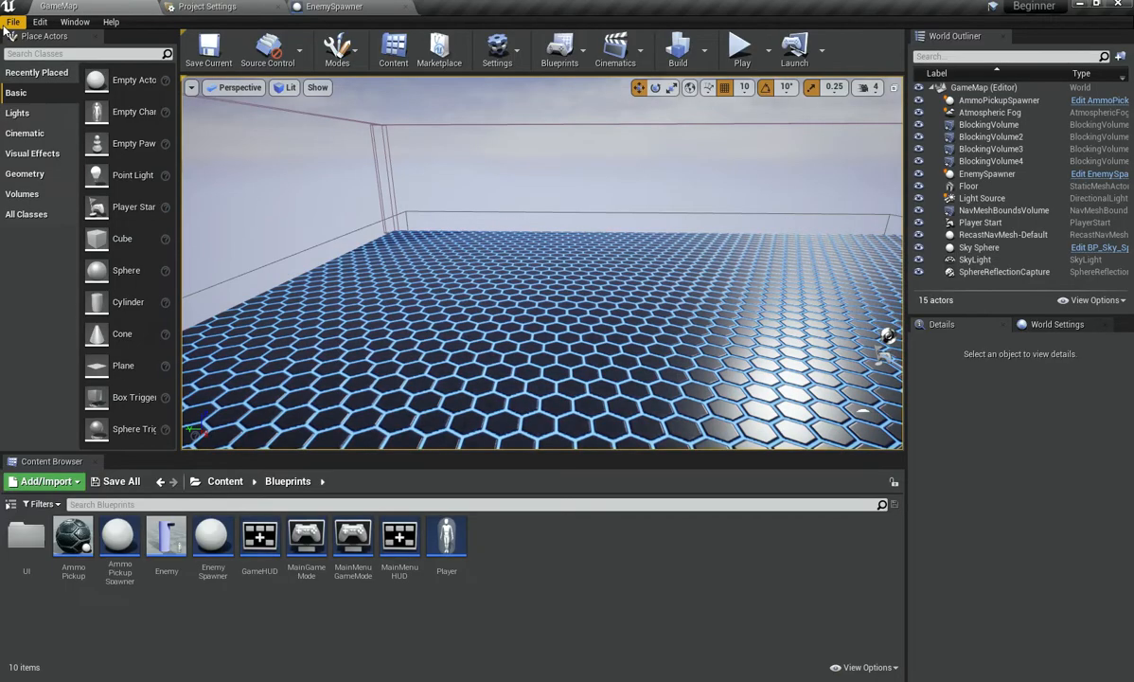
{"action": "left_click", "coordinate": [14, 20]}
{"action": "mouse_move", "coordinate": [118, 243]}
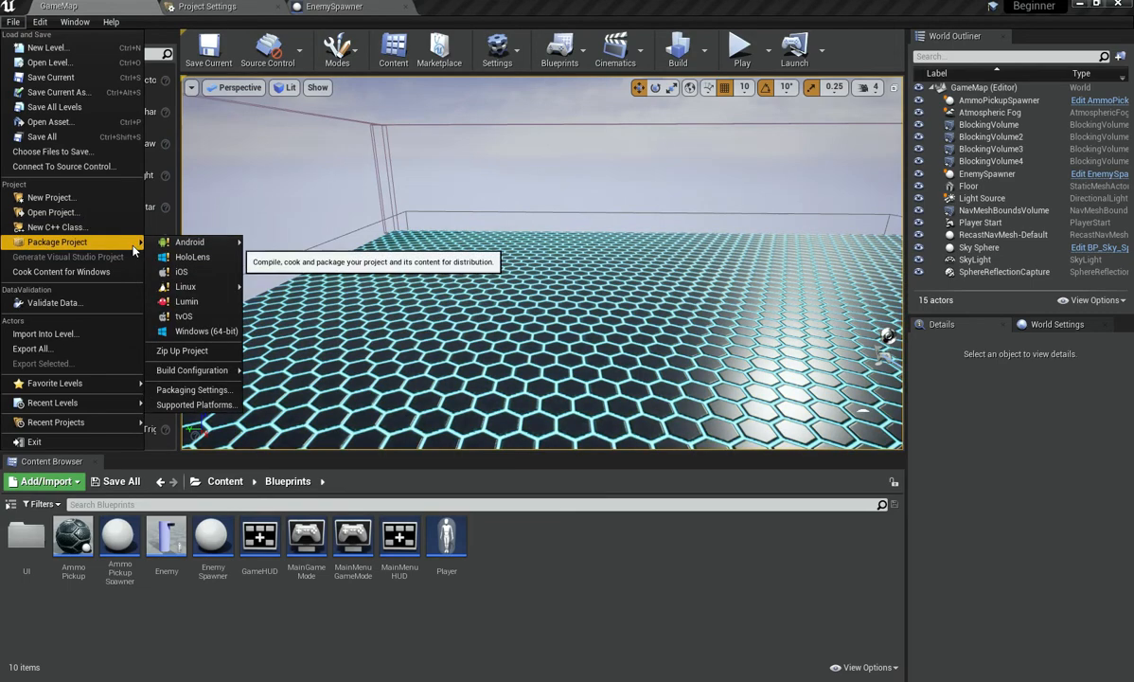
{"action": "left_click", "coordinate": [210, 6]}
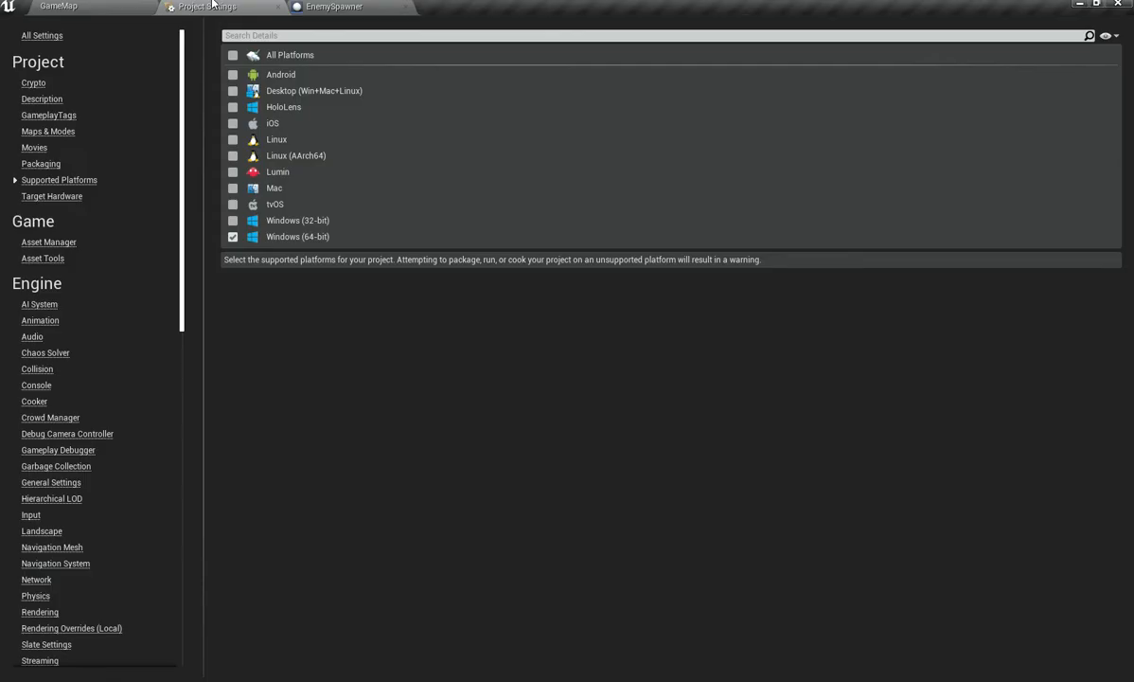
{"action": "left_click", "coordinate": [59, 7]}
{"action": "left_click", "coordinate": [13, 21]}
{"action": "mouse_move", "coordinate": [83, 243]}
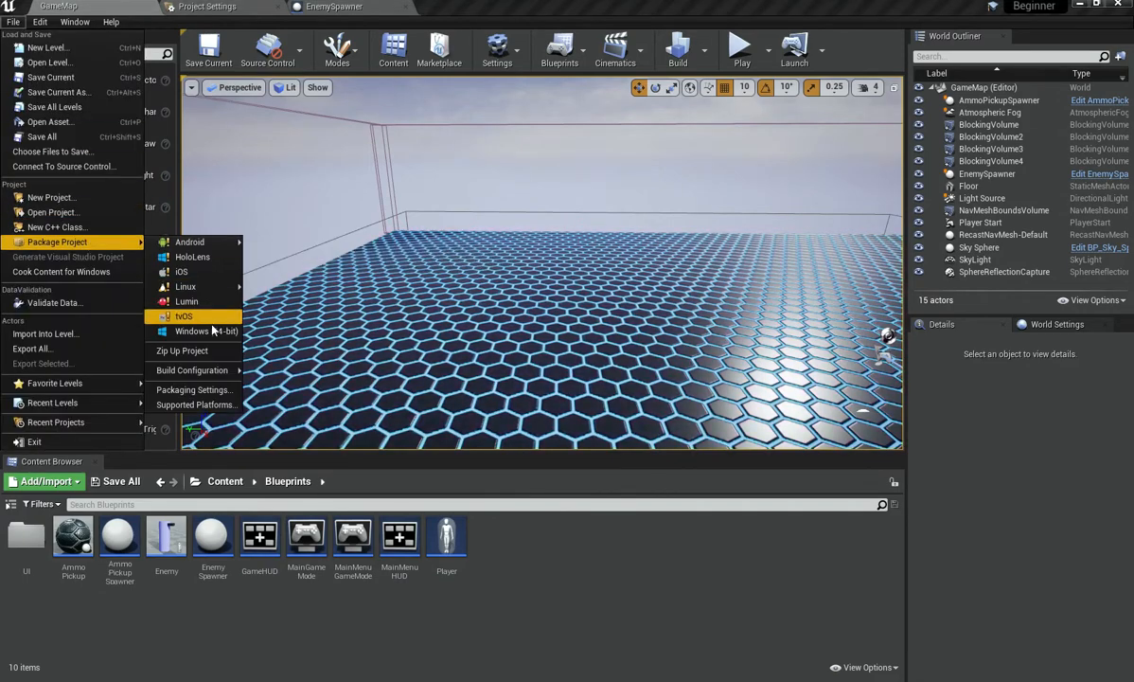
{"action": "left_click", "coordinate": [171, 6]}
{"action": "left_click", "coordinate": [59, 6]}
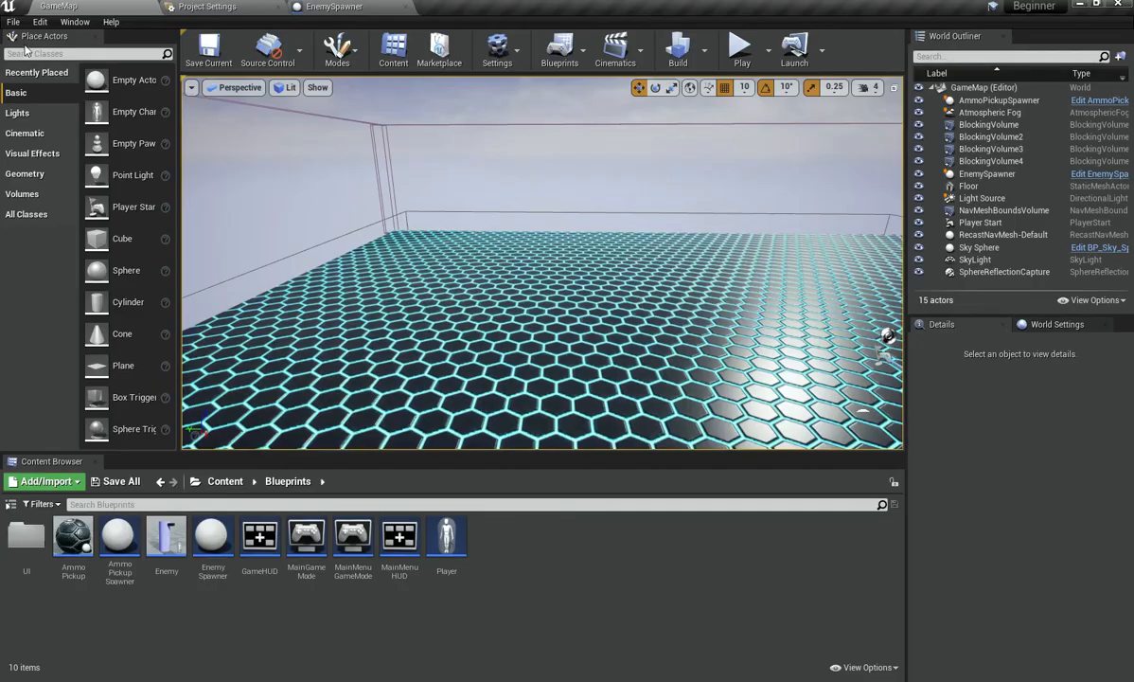
Reopen Supported Platforms from the project packaging options, enable Windows (32-bit) and disable Windows (64-bit).
{"action": "left_click", "coordinate": [13, 21]}
{"action": "mouse_move", "coordinate": [83, 246]}
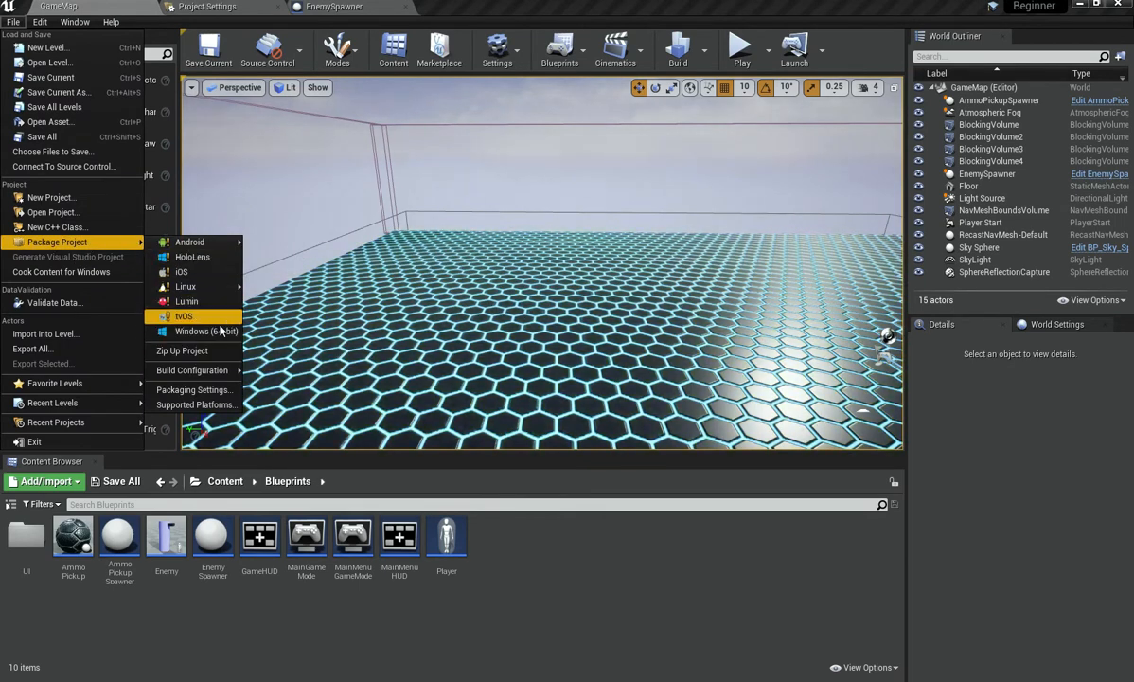
{"action": "left_click", "coordinate": [195, 404]}
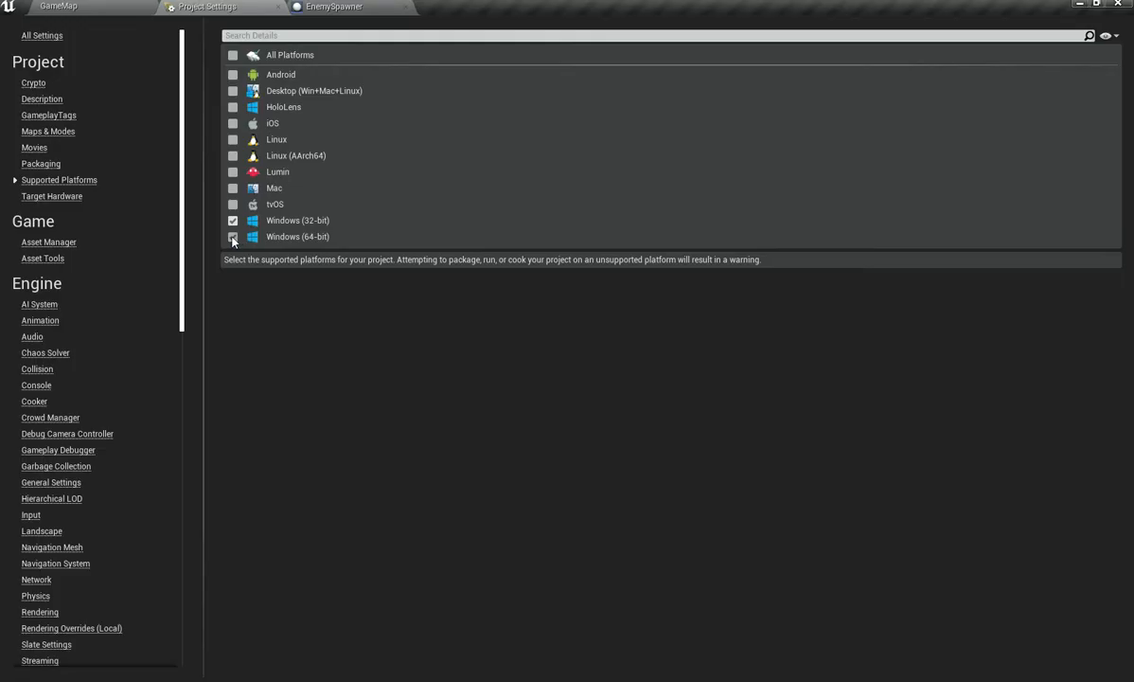
Check the packaging platform list again and return to the Supported Platforms settings.
{"action": "left_click", "coordinate": [123, 5]}
{"action": "left_click", "coordinate": [13, 21]}
{"action": "mouse_move", "coordinate": [102, 245]}
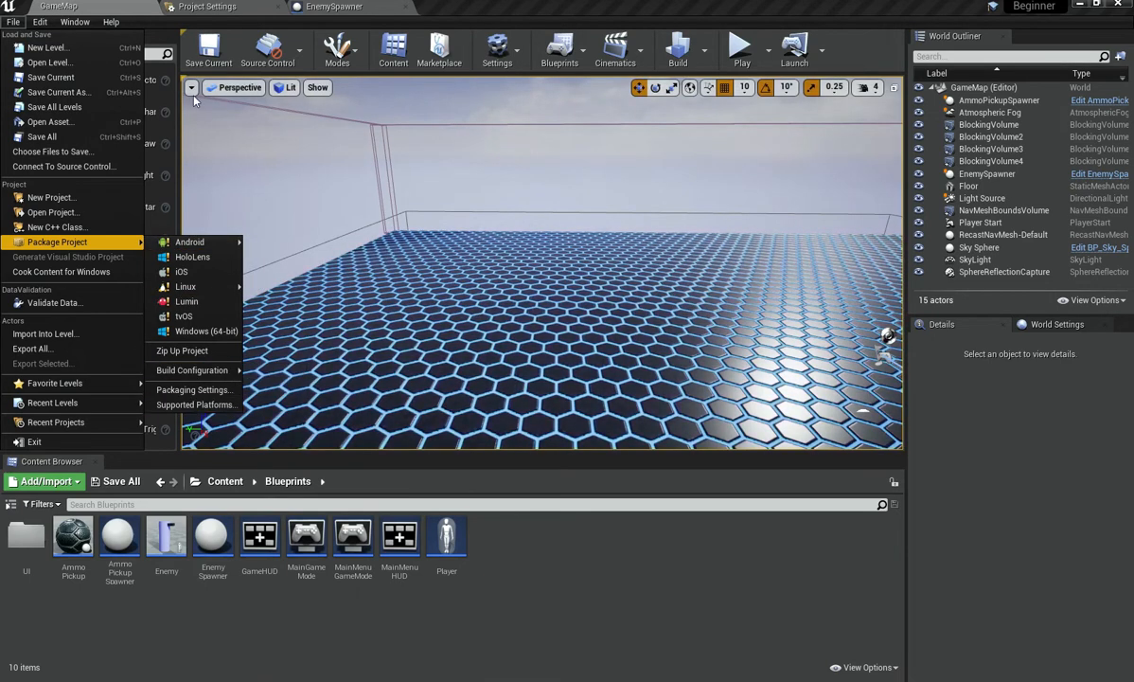
{"action": "left_click", "coordinate": [195, 405]}
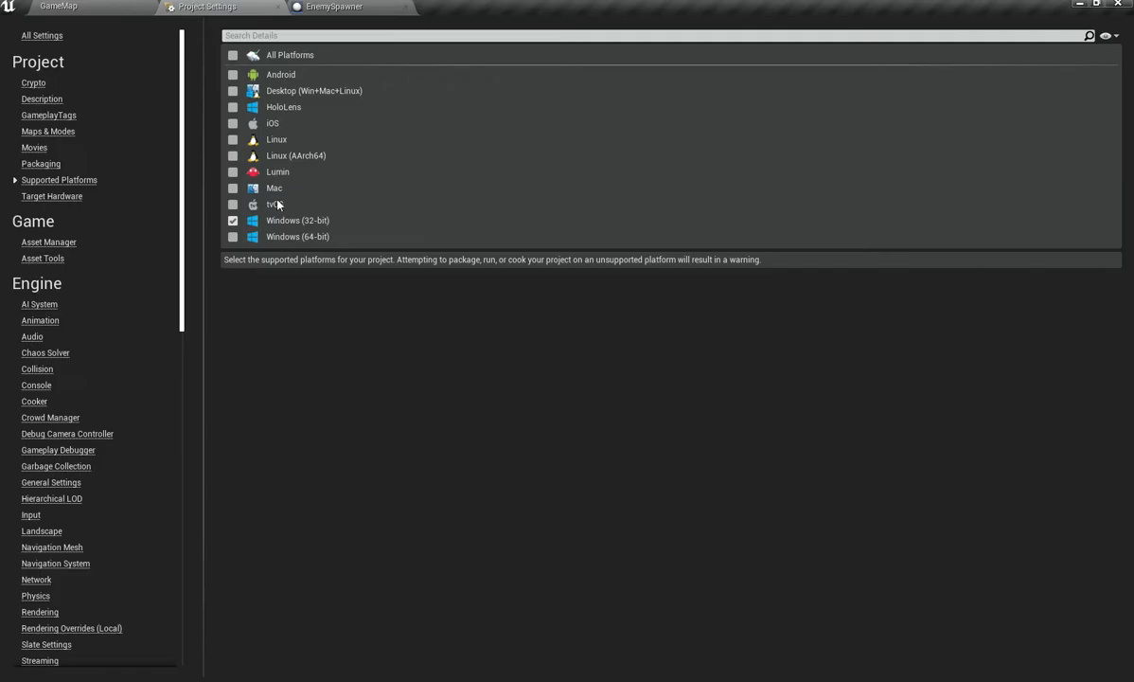
Disable Windows (32-bit) and all other supported platforms, leaving only Windows (64-bit) enabled.
{"action": "left_click", "coordinate": [232, 222]}
{"action": "left_click", "coordinate": [235, 237]}
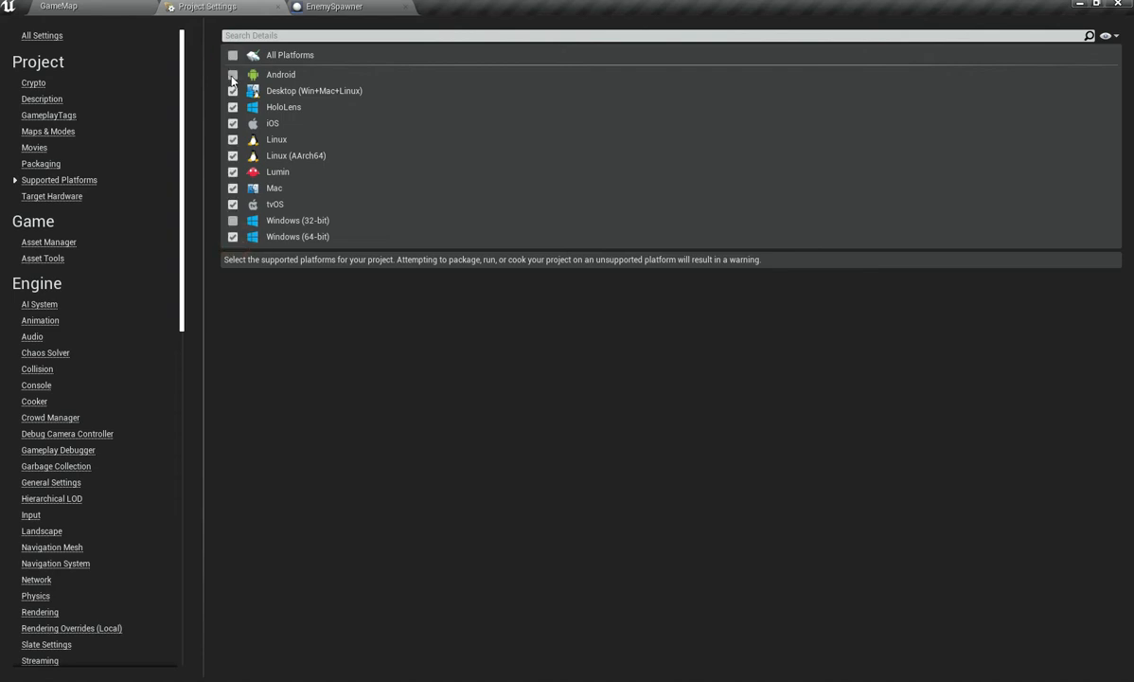
{"action": "left_click", "coordinate": [233, 109]}
{"action": "left_click", "coordinate": [233, 205]}
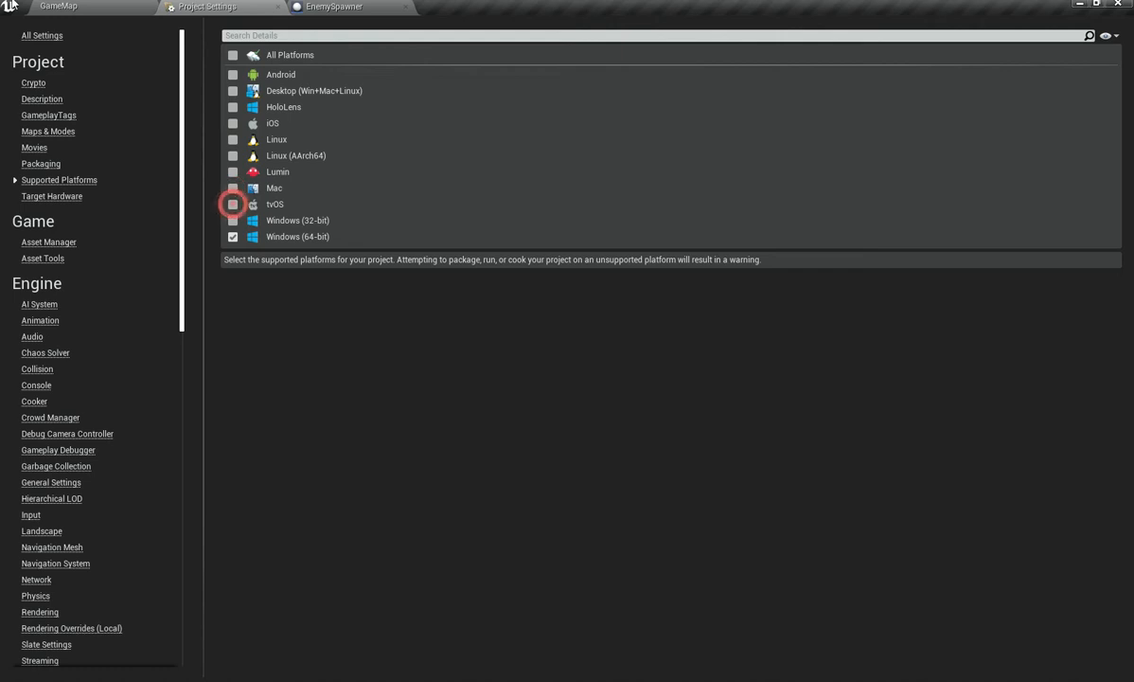
Package the project from the GameMap level editor for Windows (64-bit) into the Beginner project folder.
{"action": "left_click", "coordinate": [103, 6]}
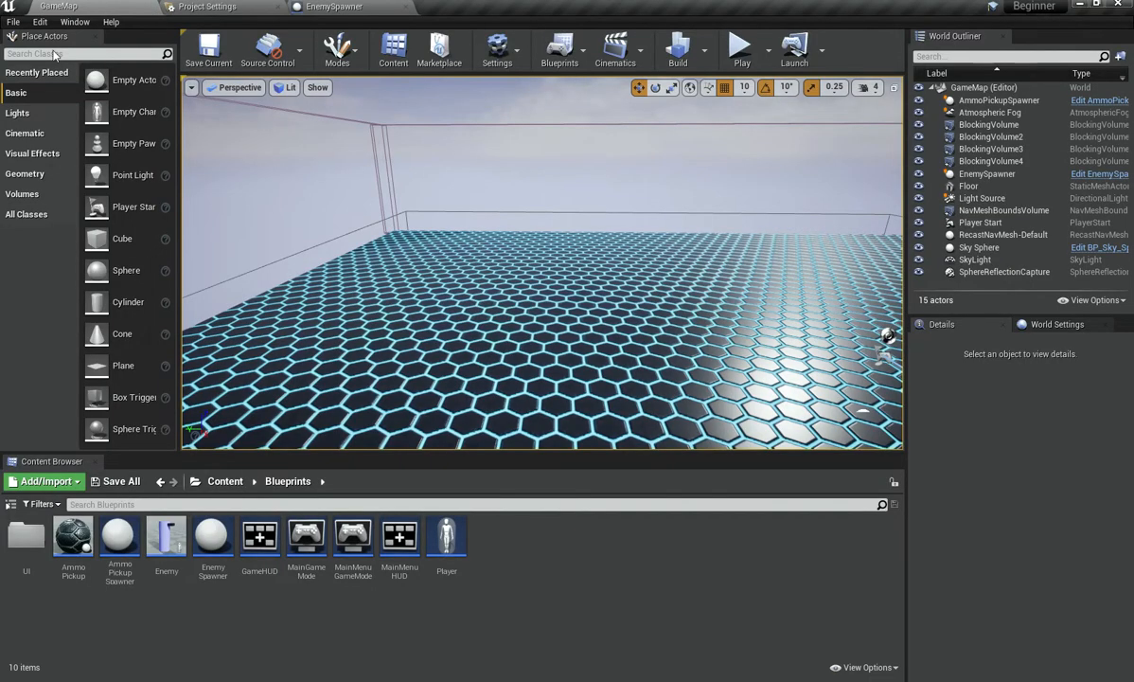
{"action": "left_click", "coordinate": [13, 21]}
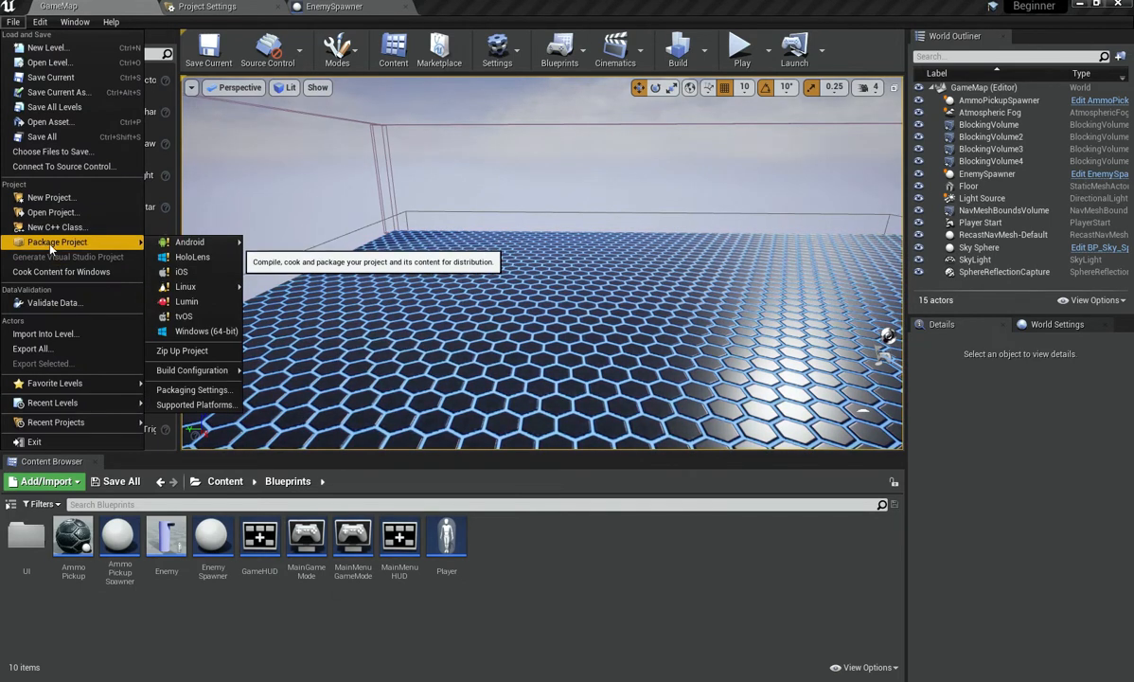
{"action": "left_click", "coordinate": [226, 331]}
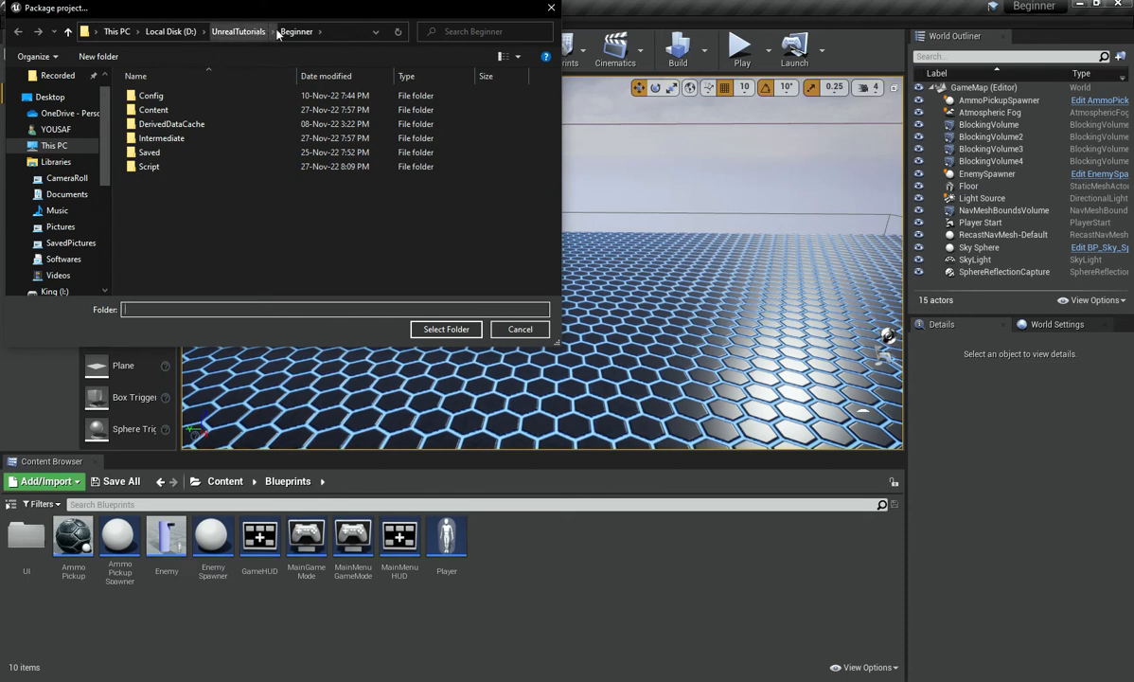
{"action": "left_click", "coordinate": [418, 329]}
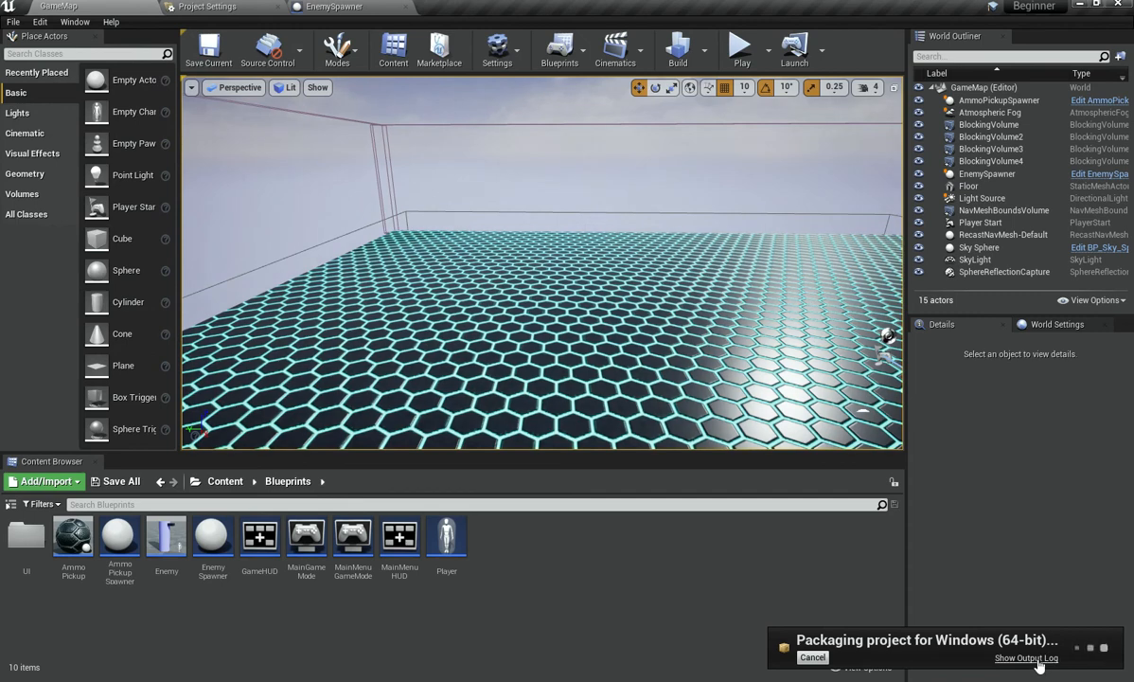
Show the packaging Output Log docked in the main editor window and allow UE4Editor through the firewall on private networks.
{"action": "left_click", "coordinate": [1027, 658]}
{"action": "left_click_drag", "start_coordinate": [288, 137], "coordinate": [345, 152]}
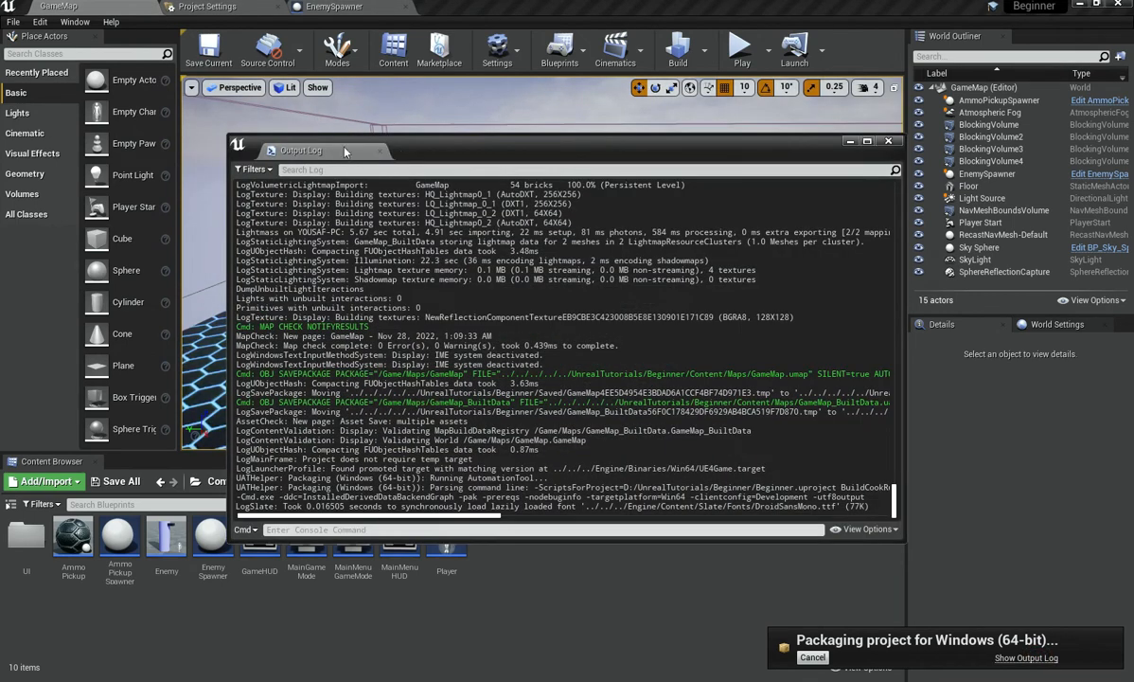
{"action": "double_click", "coordinate": [362, 159]}
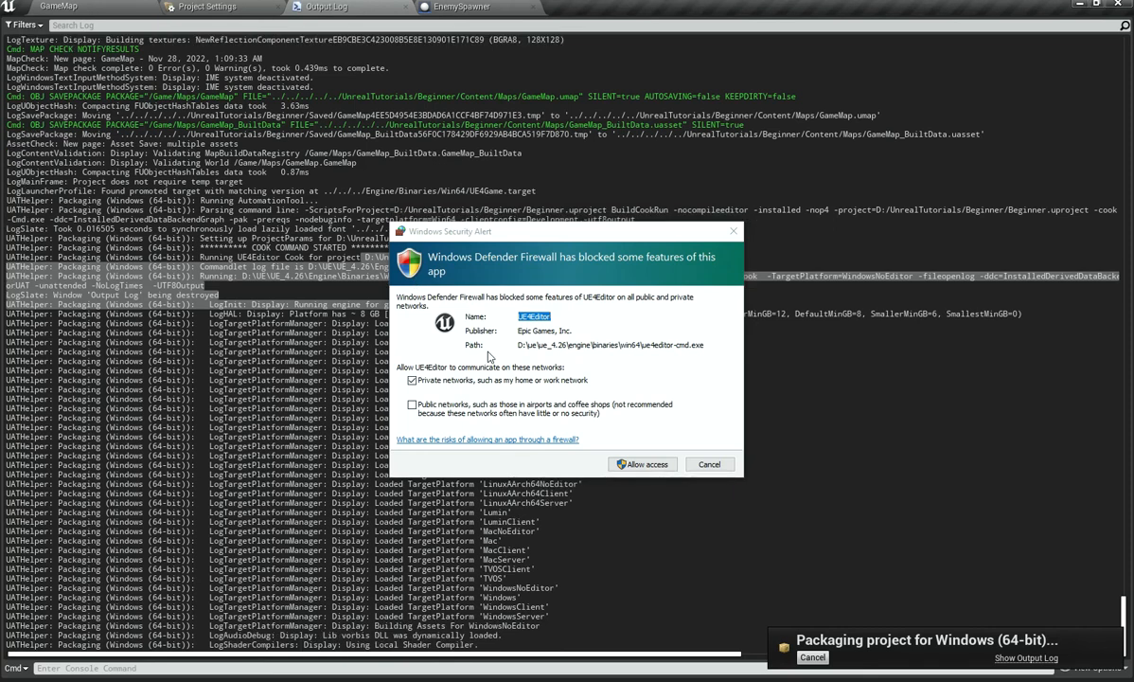
{"action": "left_click", "coordinate": [617, 464]}
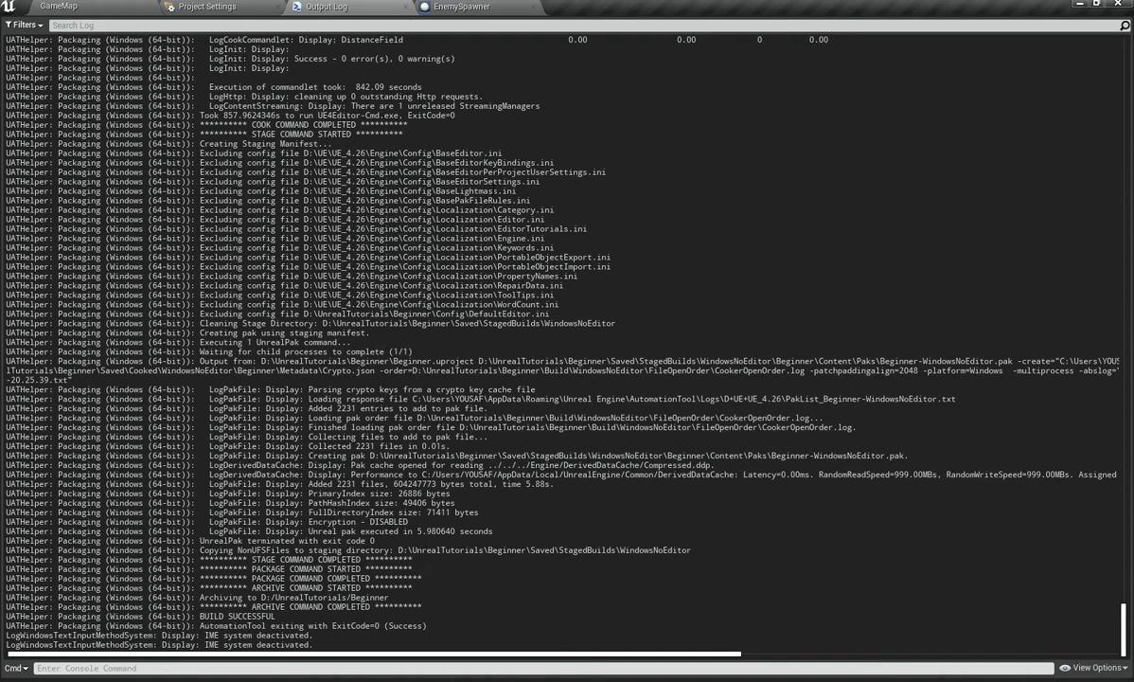
Examine the final stage, package, archive and build result lines in the Output Log.
{"action": "left_click_drag", "start_coordinate": [243, 562], "coordinate": [259, 597]}
{"action": "left_click", "coordinate": [322, 581]}
{"action": "left_click_drag", "start_coordinate": [198, 625], "coordinate": [385, 597]}
{"action": "left_click", "coordinate": [258, 616]}
{"action": "left_click", "coordinate": [367, 561]}
Switch to File Explorer and inspect the Beginner project's Build folder down to WindowsNoEditor's FileOpenOrder subfolder.
{"action": "left_click", "coordinate": [745, 678]}
{"action": "left_click", "coordinate": [481, 419]}
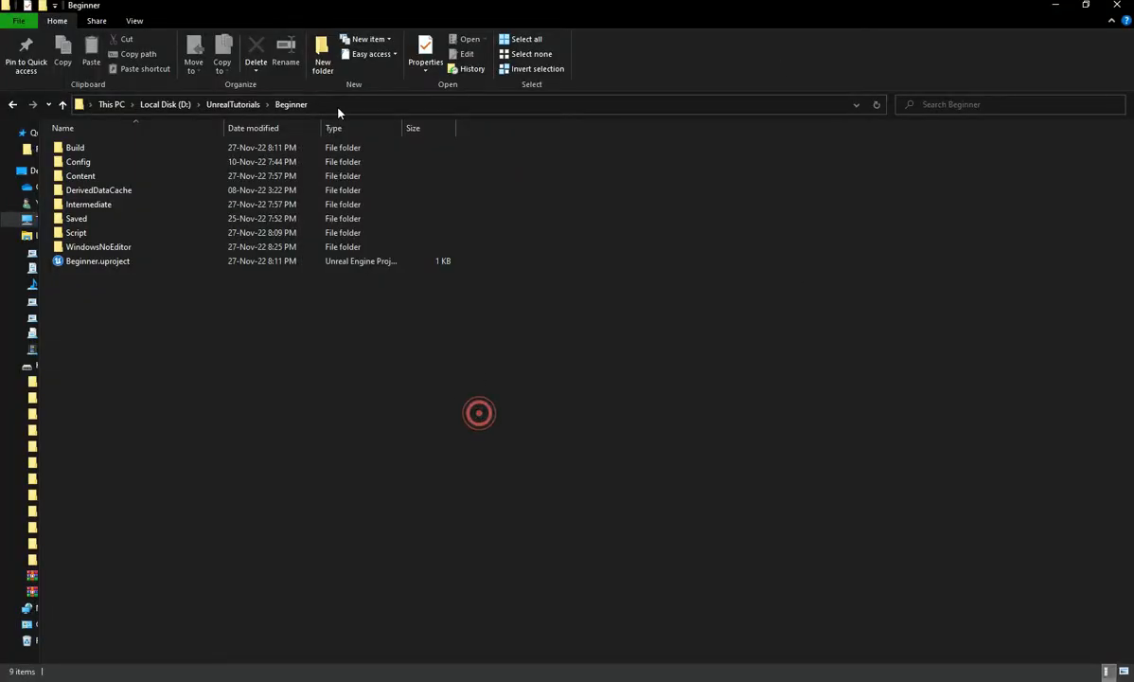
{"action": "left_click", "coordinate": [108, 148]}
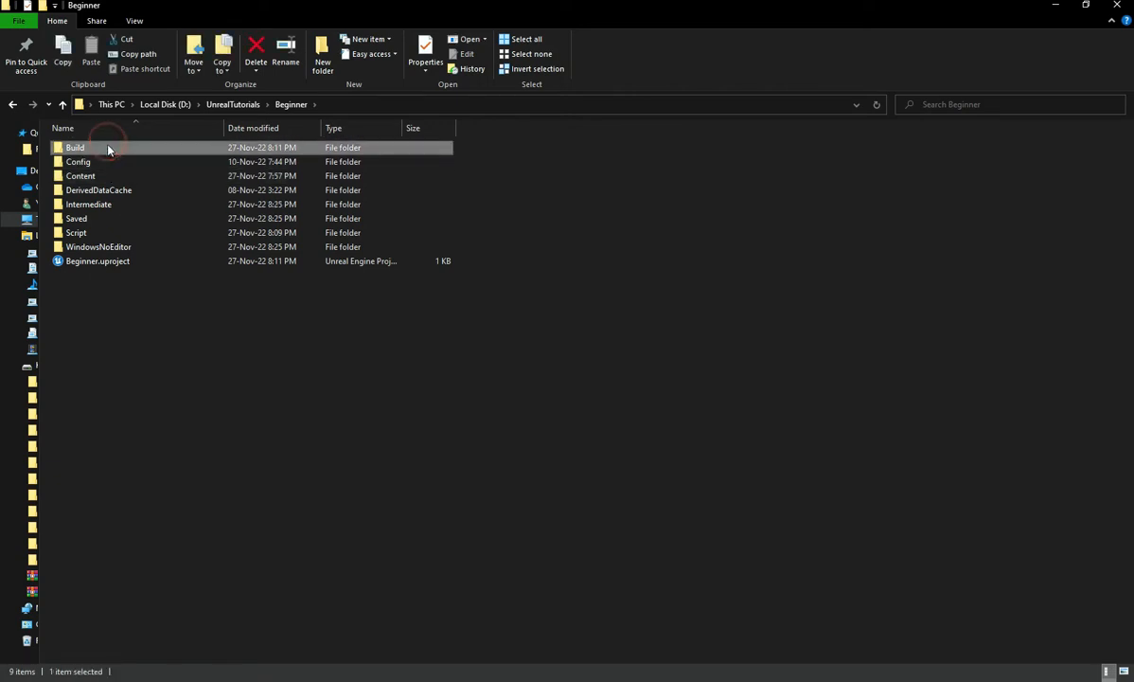
{"action": "right_click", "coordinate": [108, 149]}
{"action": "left_click", "coordinate": [114, 152]}
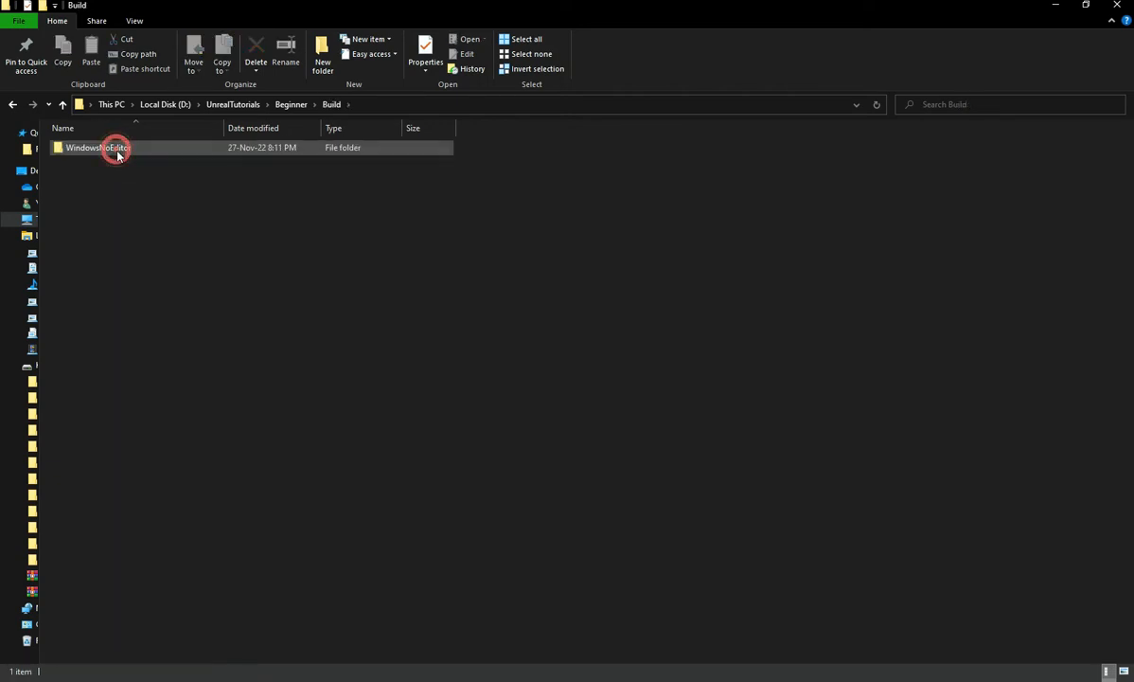
{"action": "left_click", "coordinate": [284, 150]}
{"action": "right_click", "coordinate": [279, 150]}
{"action": "left_click", "coordinate": [302, 153]}
{"action": "right_click", "coordinate": [104, 151]}
{"action": "left_click", "coordinate": [125, 159]}
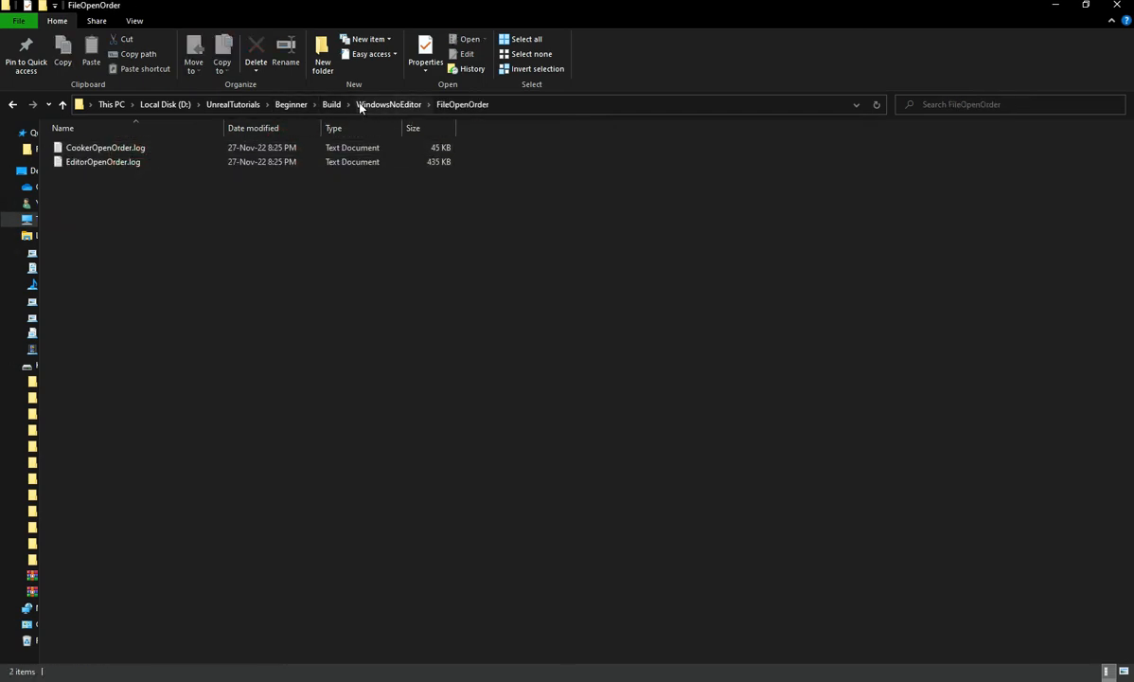
Return to the Beginner project folder and open its WindowsNoEditor folder with the packaged game.
{"action": "left_click", "coordinate": [290, 105]}
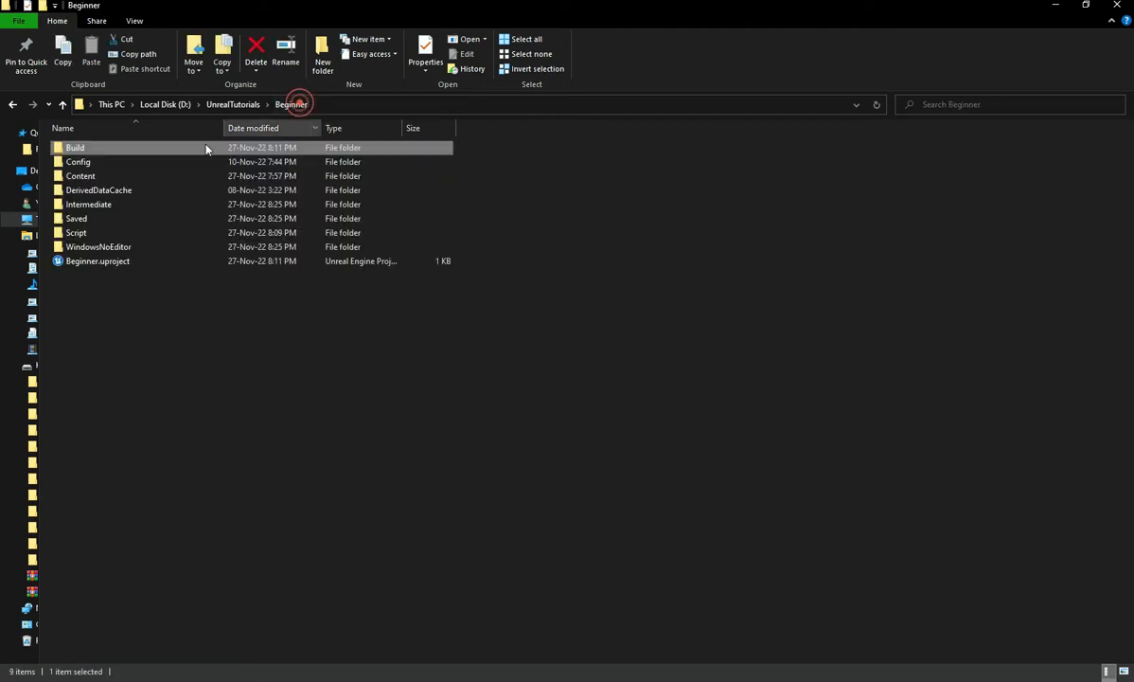
{"action": "left_click", "coordinate": [99, 190]}
{"action": "key", "text": "Down"}
{"action": "key", "text": "Down"}
{"action": "key", "text": "Down"}
{"action": "key", "text": "Down"}
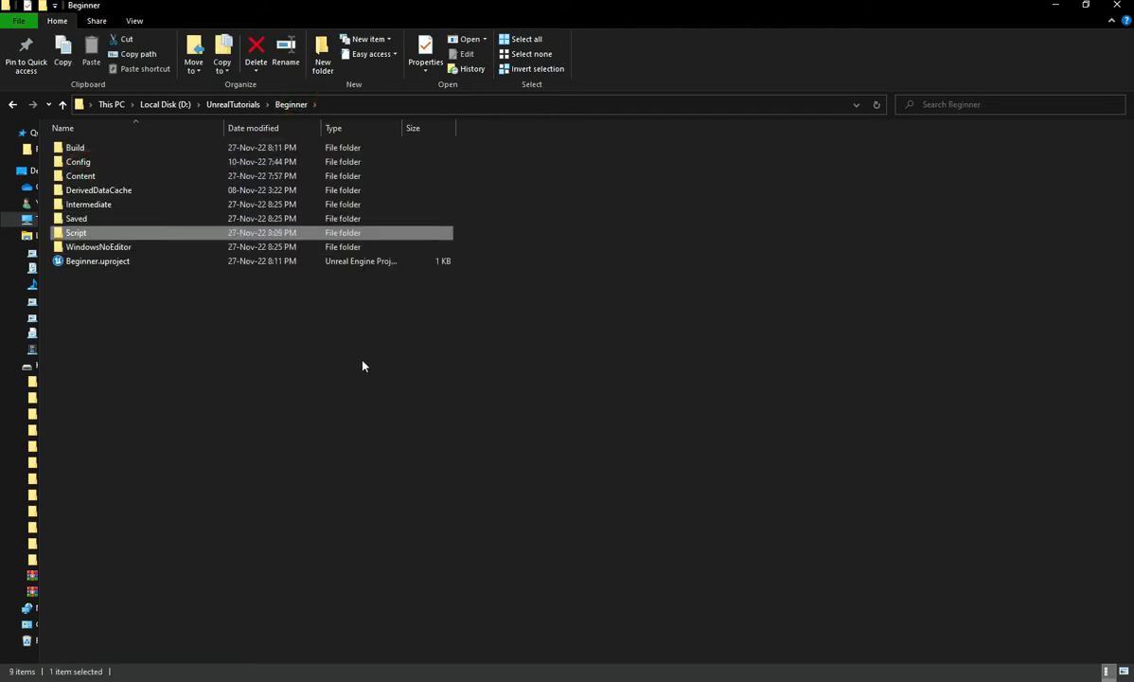
{"action": "right_click", "coordinate": [104, 248]}
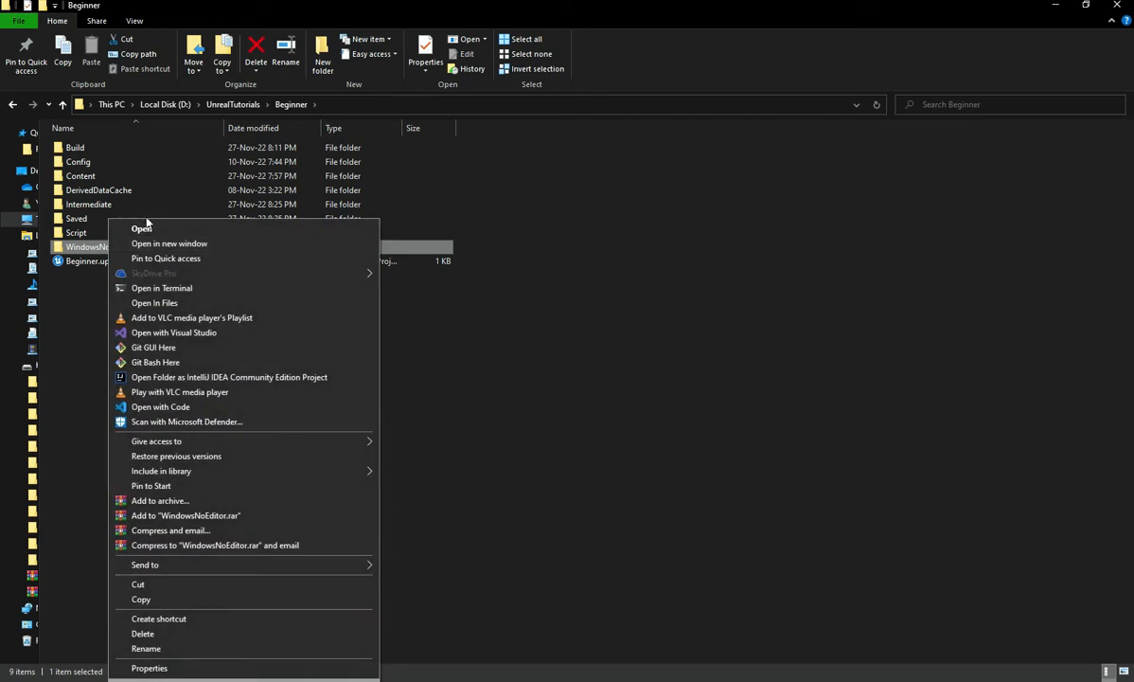
{"action": "left_click", "coordinate": [151, 226]}
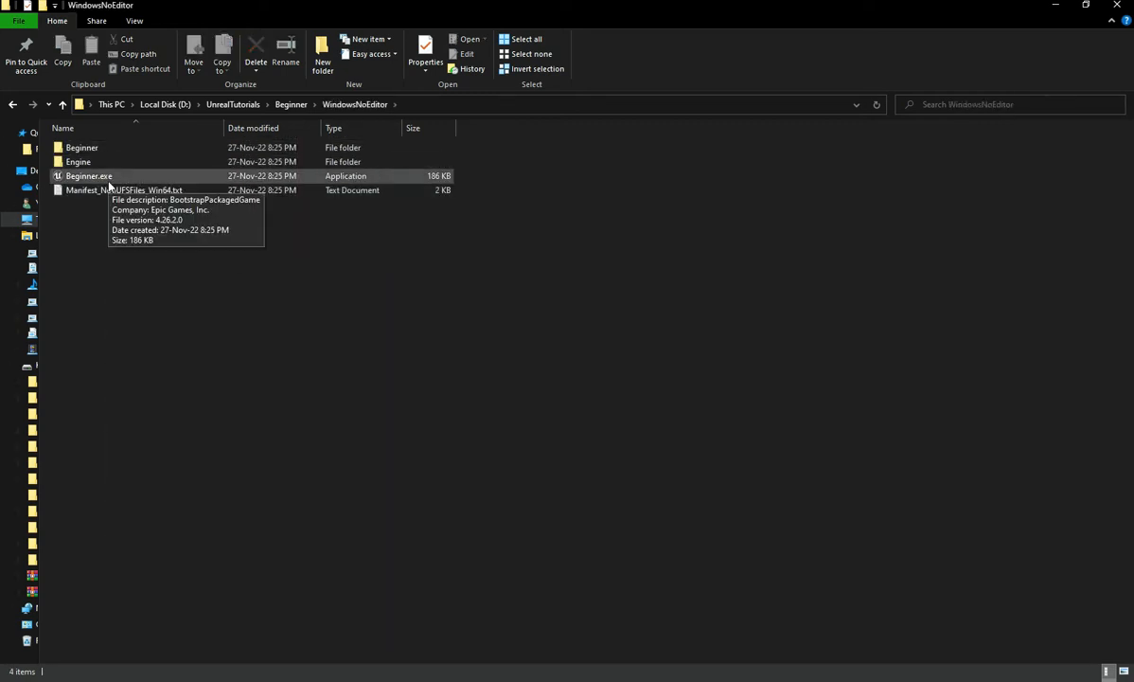
Run the packaged Beginner.exe, allowing it through the firewall on private networks, and toggle its full-screen mode.
{"action": "double_click", "coordinate": [108, 177]}
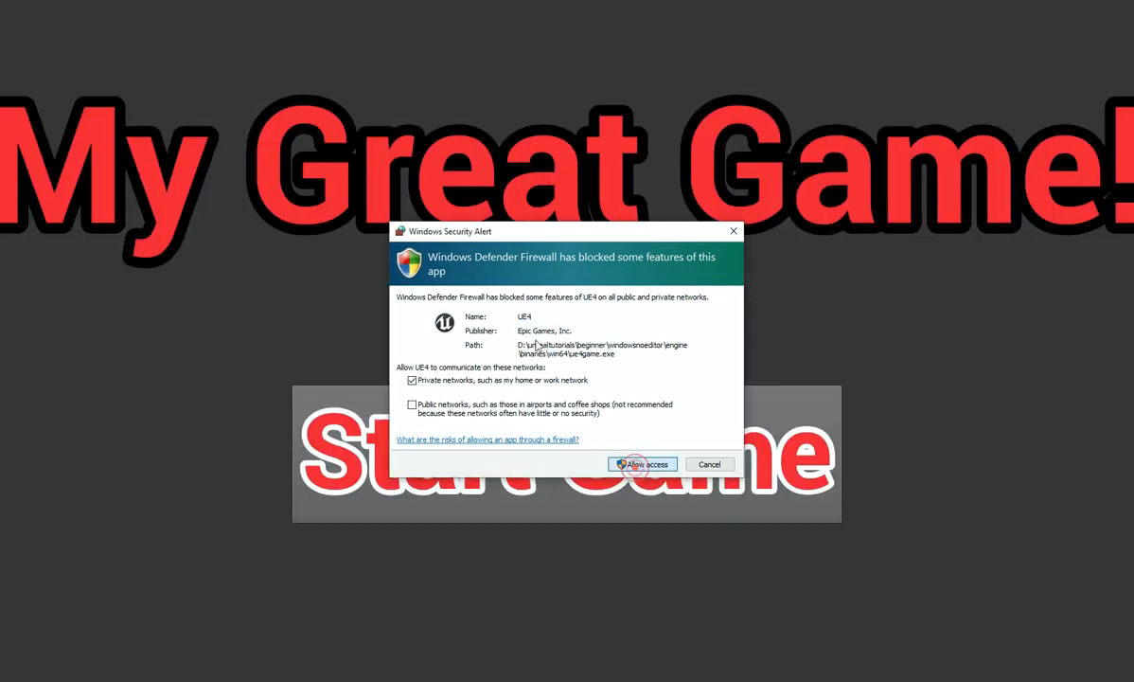
{"action": "left_click", "coordinate": [642, 464]}
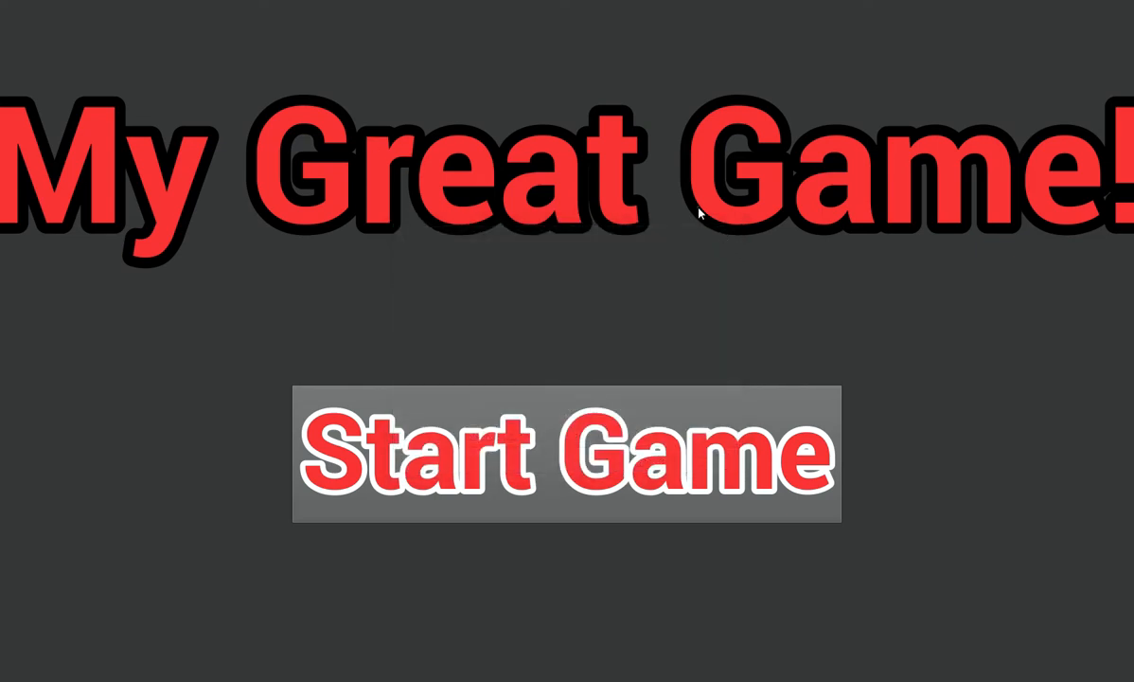
{"action": "key", "text": "alt+Return"}
{"action": "key", "text": "alt+Return"}
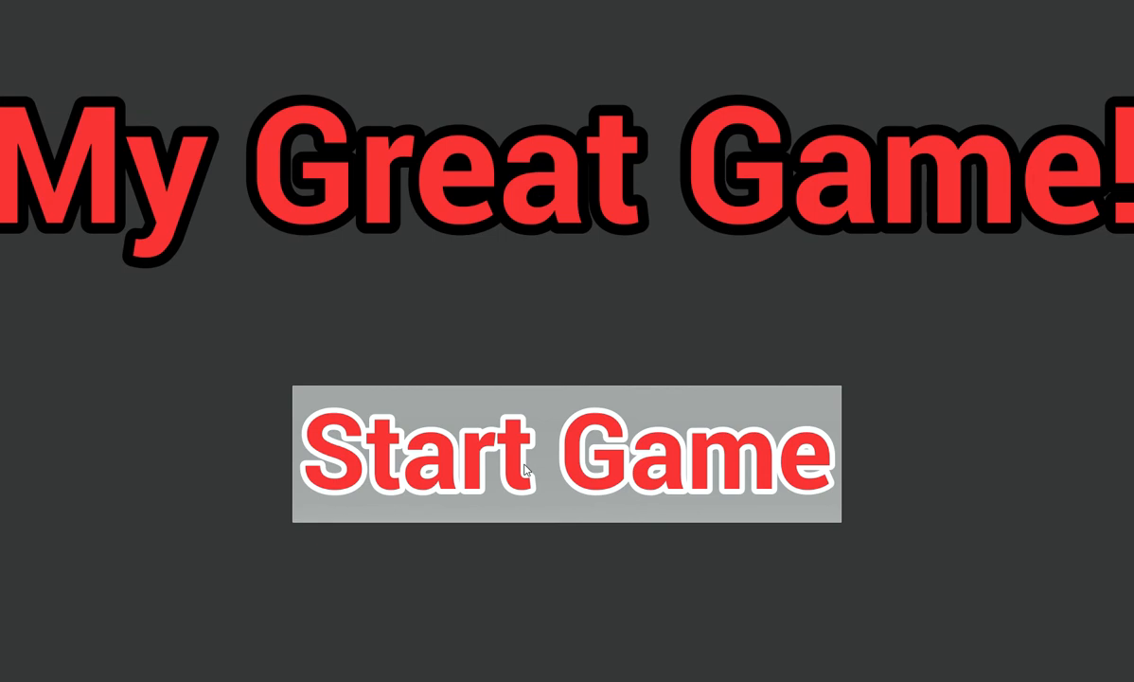
Start the game from its main menu and move forward to collect ammo and approach an enemy.
{"action": "left_click", "coordinate": [431, 431]}
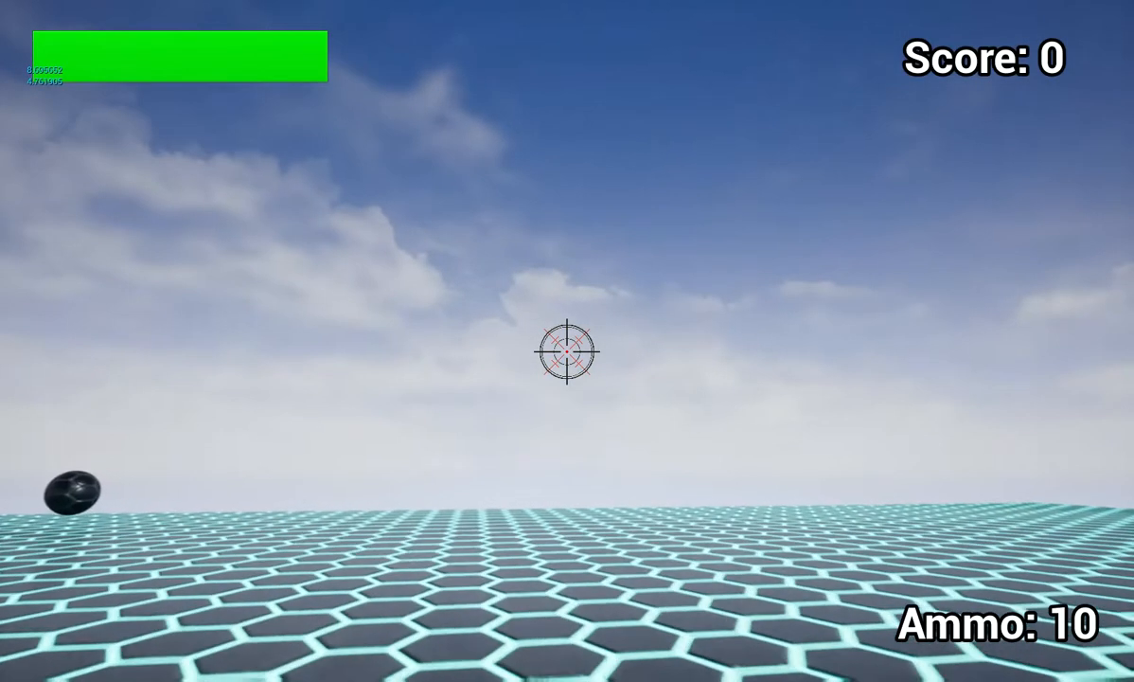
{"action": "key", "text": "w"}
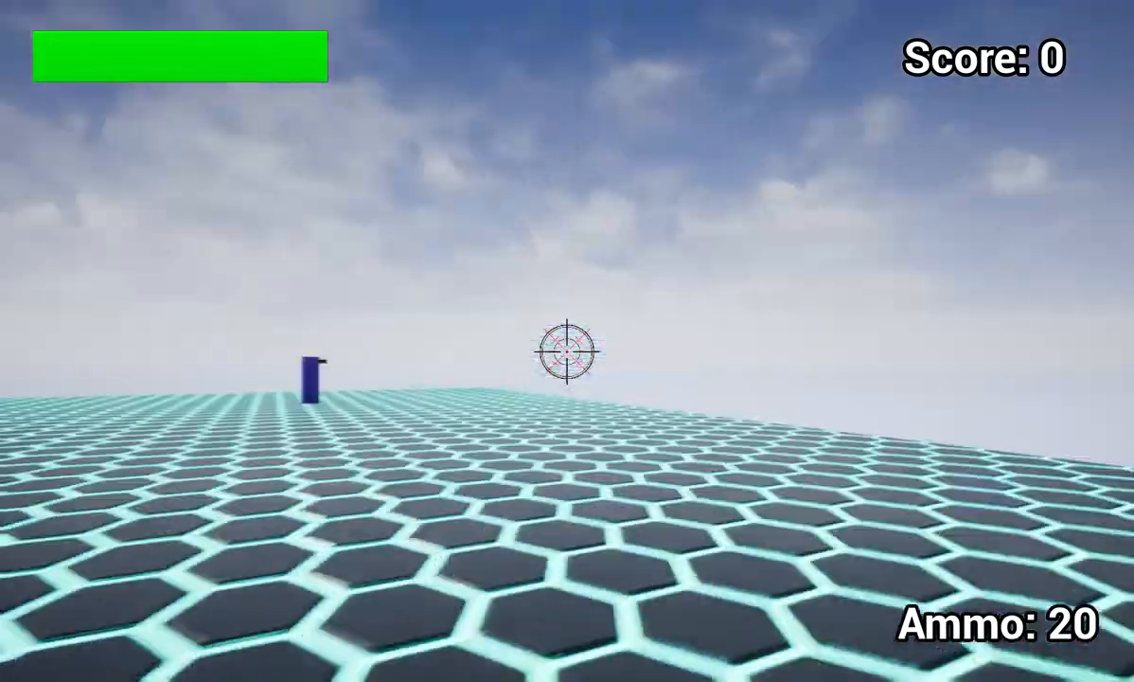
{"action": "key", "text": "w"}
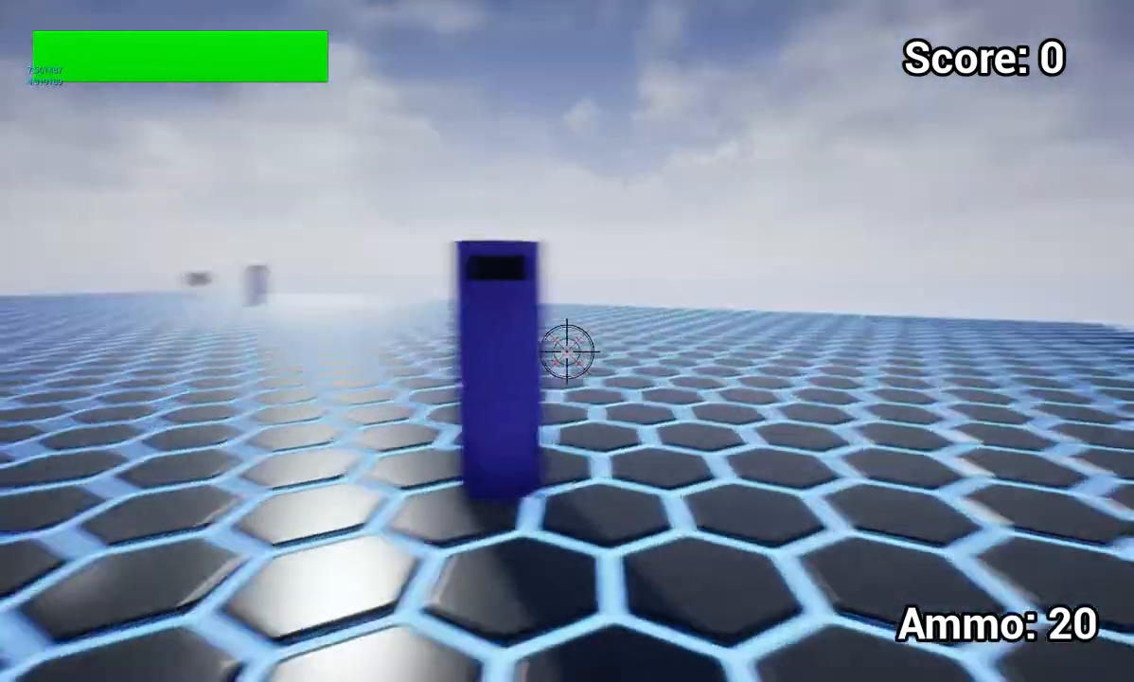
Shoot repeatedly at the nearest enemy to test firing, enemy damage and scoring.
{"action": "left_click", "coordinate": [567, 351]}
{"action": "left_click", "coordinate": [567, 352]}
{"action": "left_click", "coordinate": [567, 351]}
{"action": "left_click", "coordinate": [568, 351]}
{"action": "left_click", "coordinate": [567, 352]}
{"action": "left_click", "coordinate": [567, 351]}
{"action": "left_click", "coordinate": [567, 351]}
{"action": "left_click", "coordinate": [567, 352]}
{"action": "left_click", "coordinate": [567, 351]}
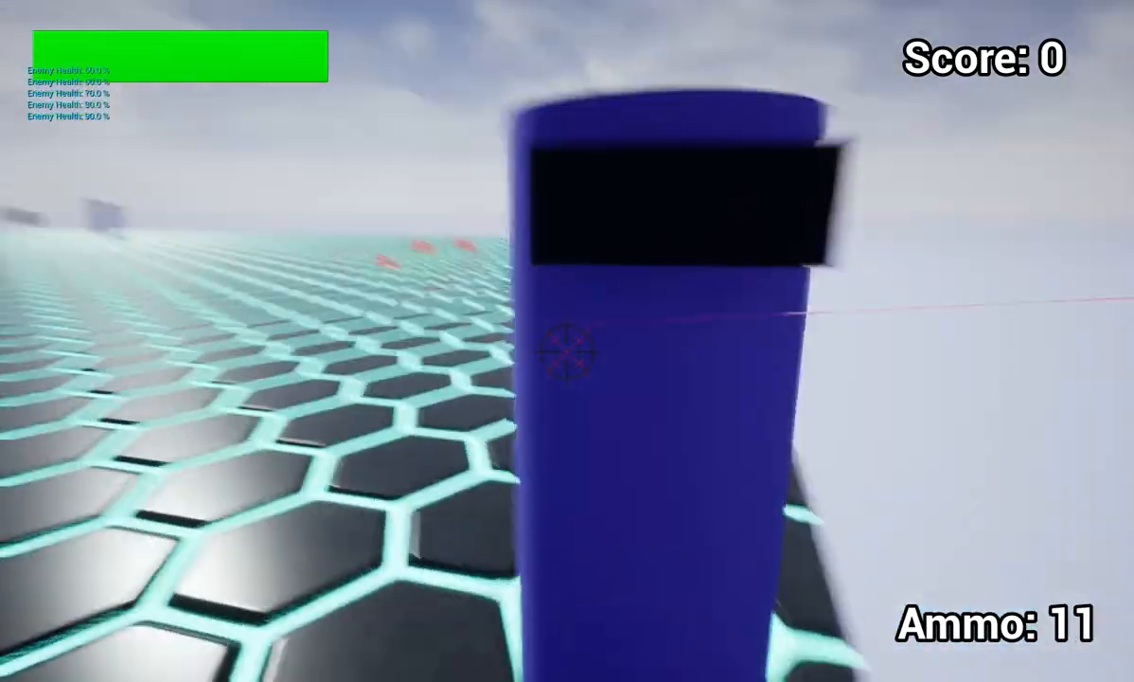
{"action": "left_click", "coordinate": [567, 352]}
{"action": "left_click", "coordinate": [567, 351]}
{"action": "left_click", "coordinate": [567, 351]}
{"action": "left_click", "coordinate": [567, 352]}
{"action": "left_click", "coordinate": [568, 351]}
{"action": "left_click", "coordinate": [567, 351]}
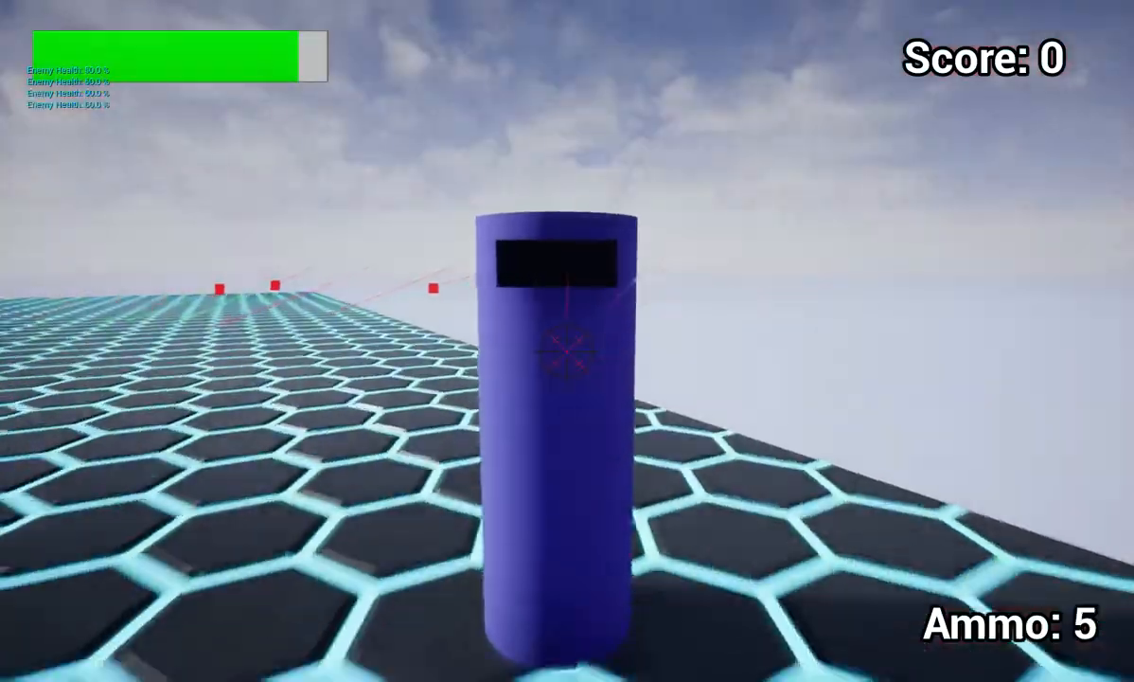
{"action": "left_click", "coordinate": [567, 351]}
{"action": "left_click", "coordinate": [567, 351]}
{"action": "left_click", "coordinate": [567, 352]}
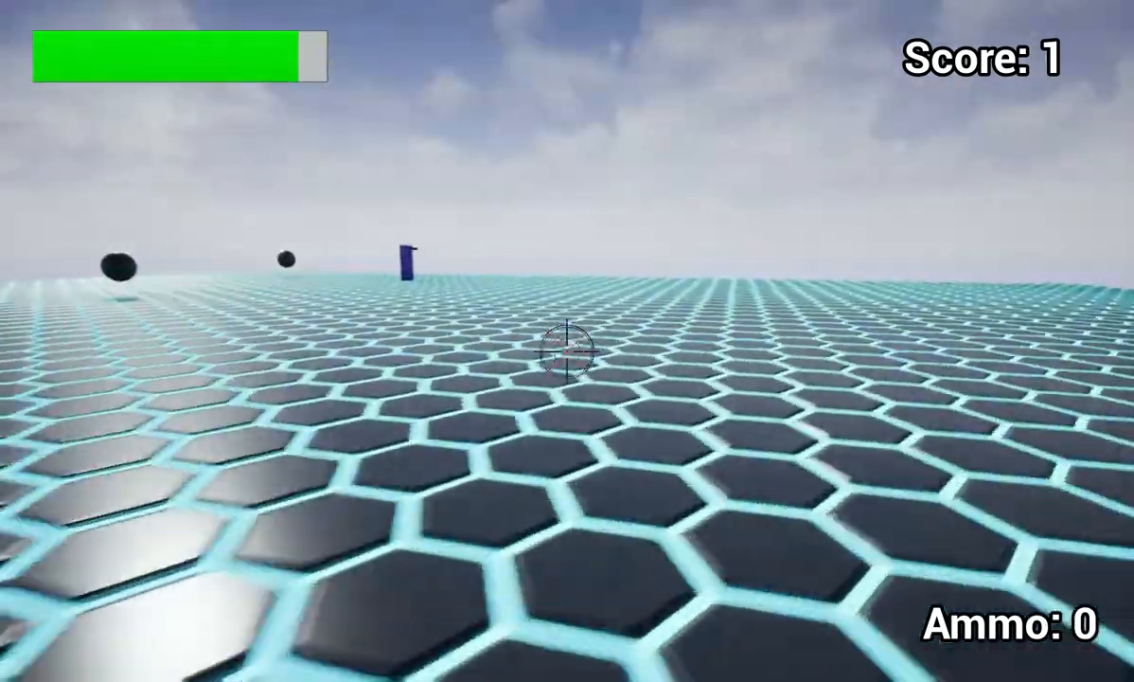
Move around the arena past the enemies and collect ammo pickups to test movement, player damage and ammo refills.
{"action": "key", "text": "w"}
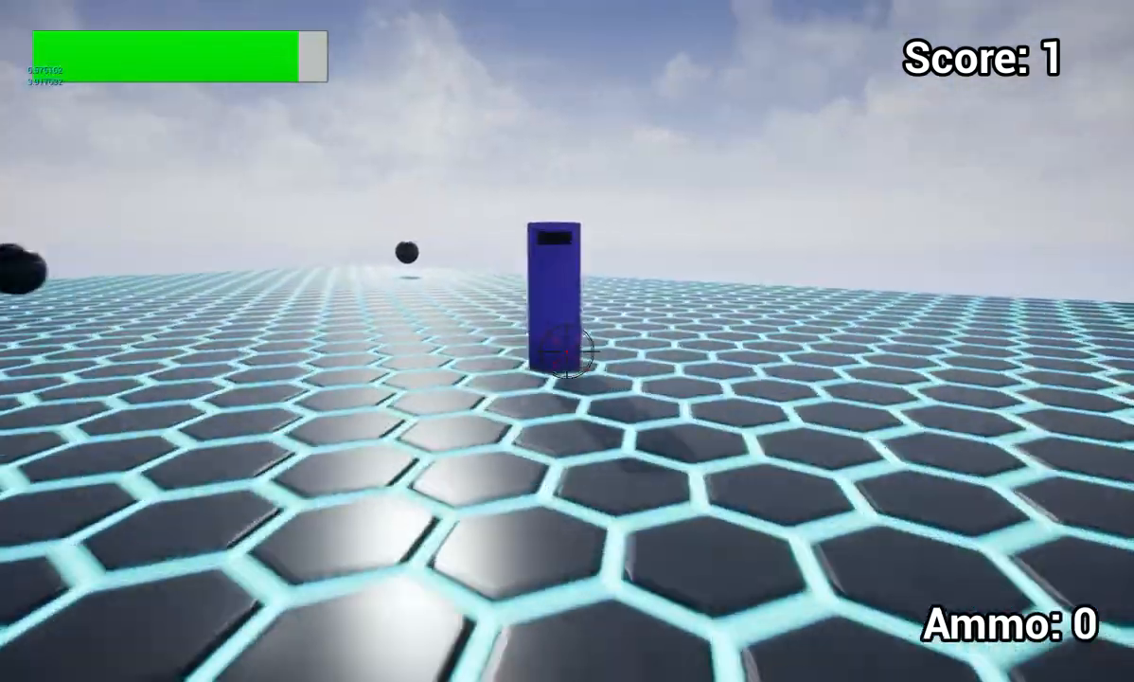
{"action": "key", "text": "s"}
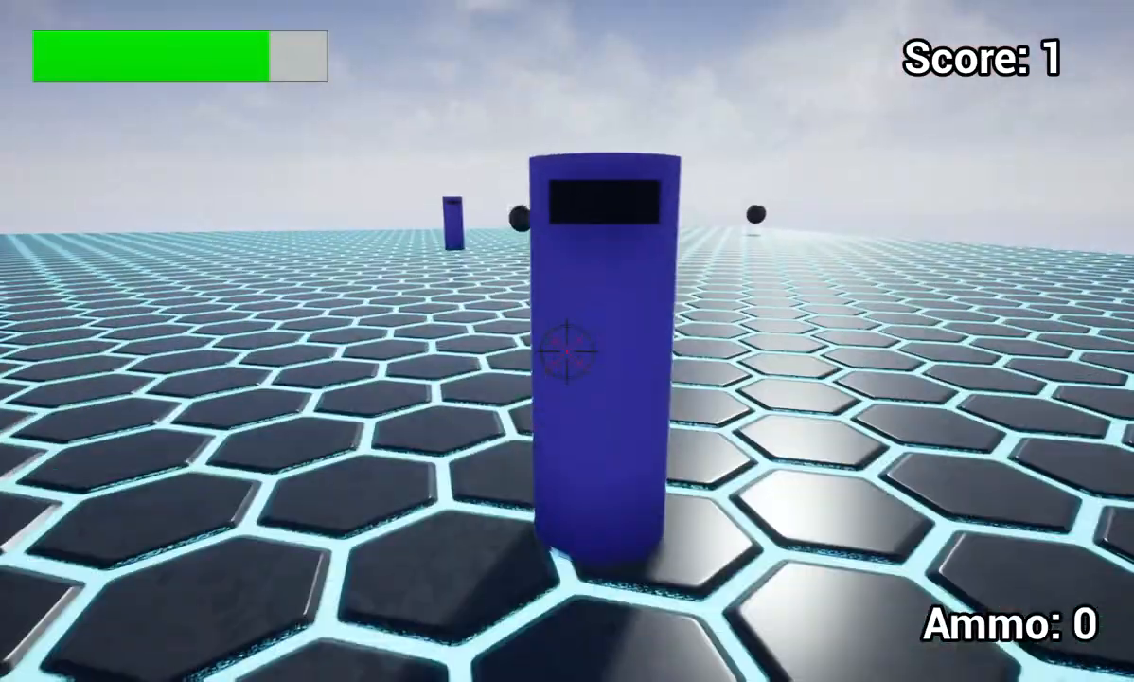
{"action": "key", "text": "w"}
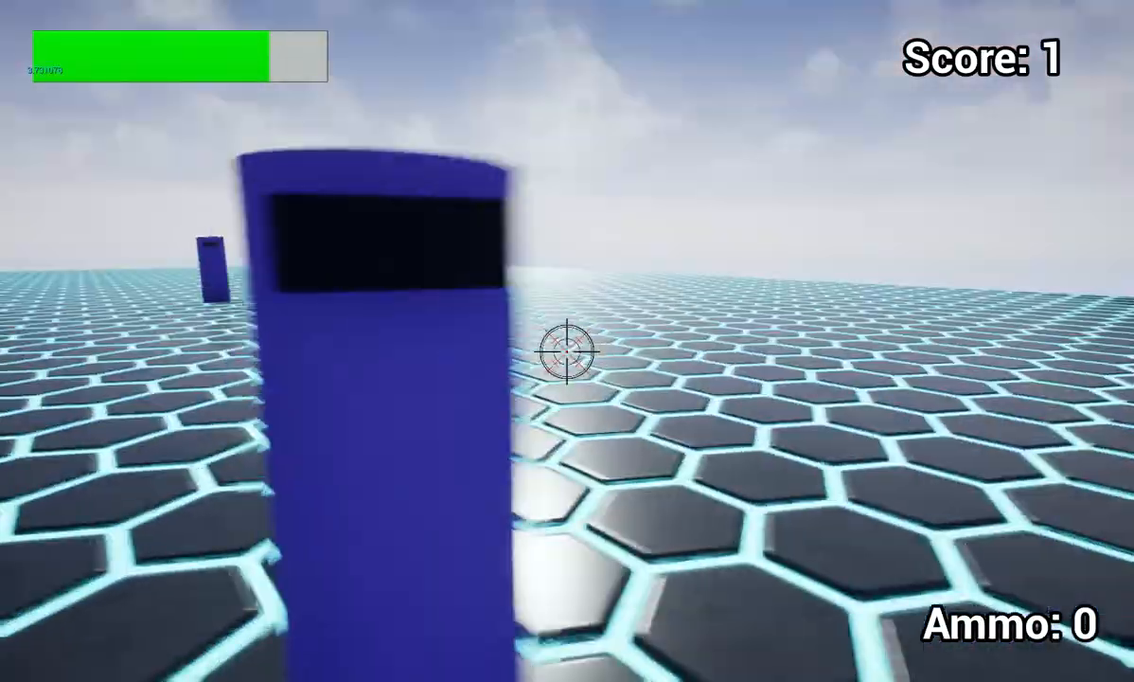
{"action": "key", "text": "s"}
{"action": "key", "text": "w"}
{"action": "key", "text": "w"}
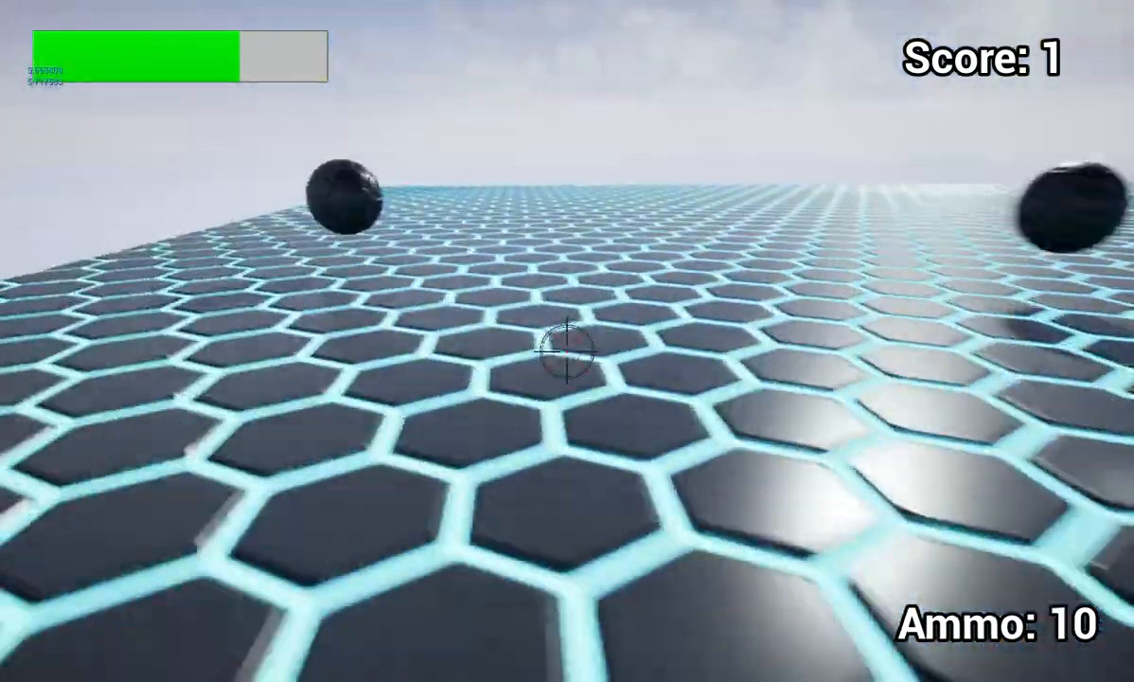
{"action": "key", "text": "w"}
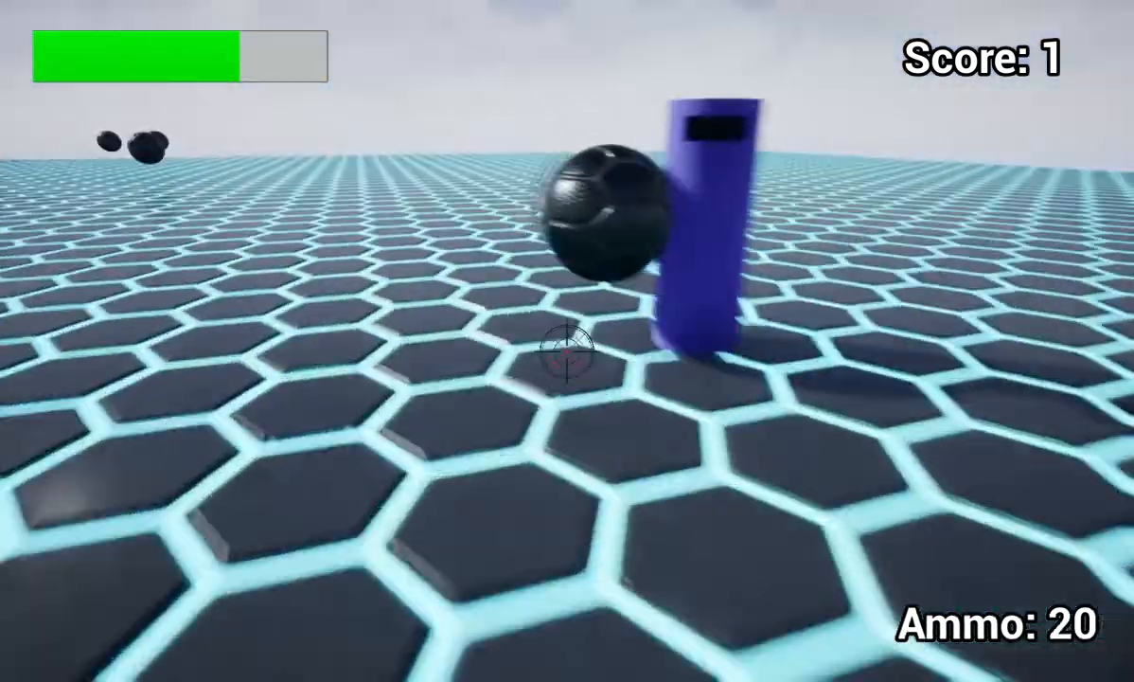
{"action": "key", "text": "w"}
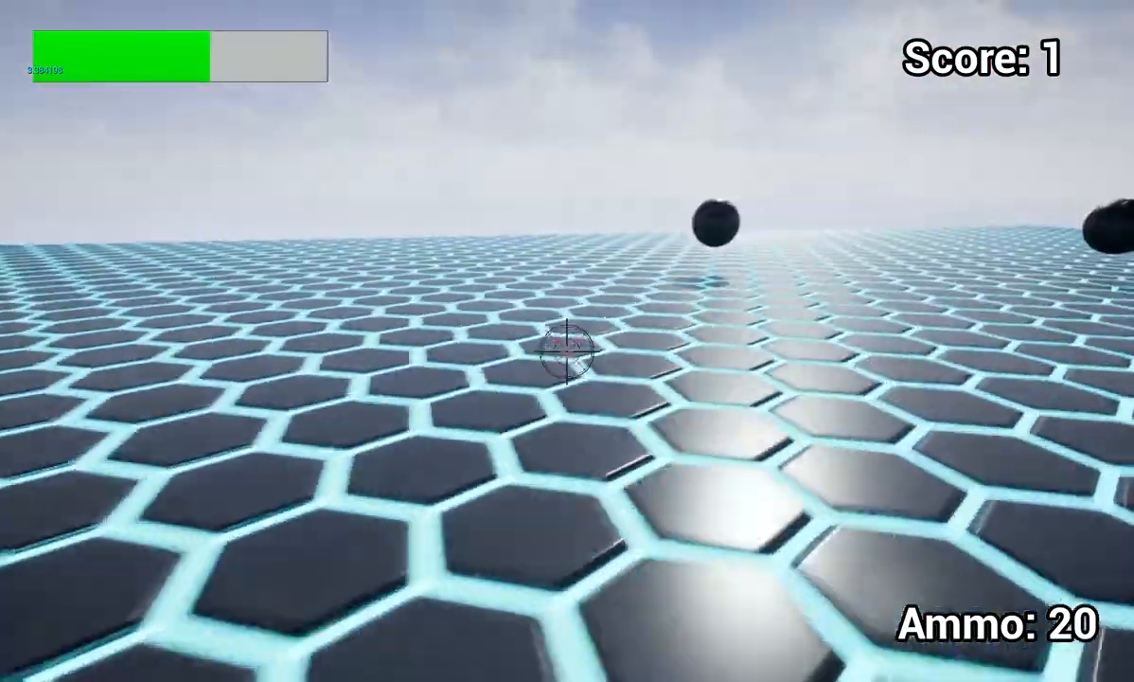
{"action": "key", "text": "w"}
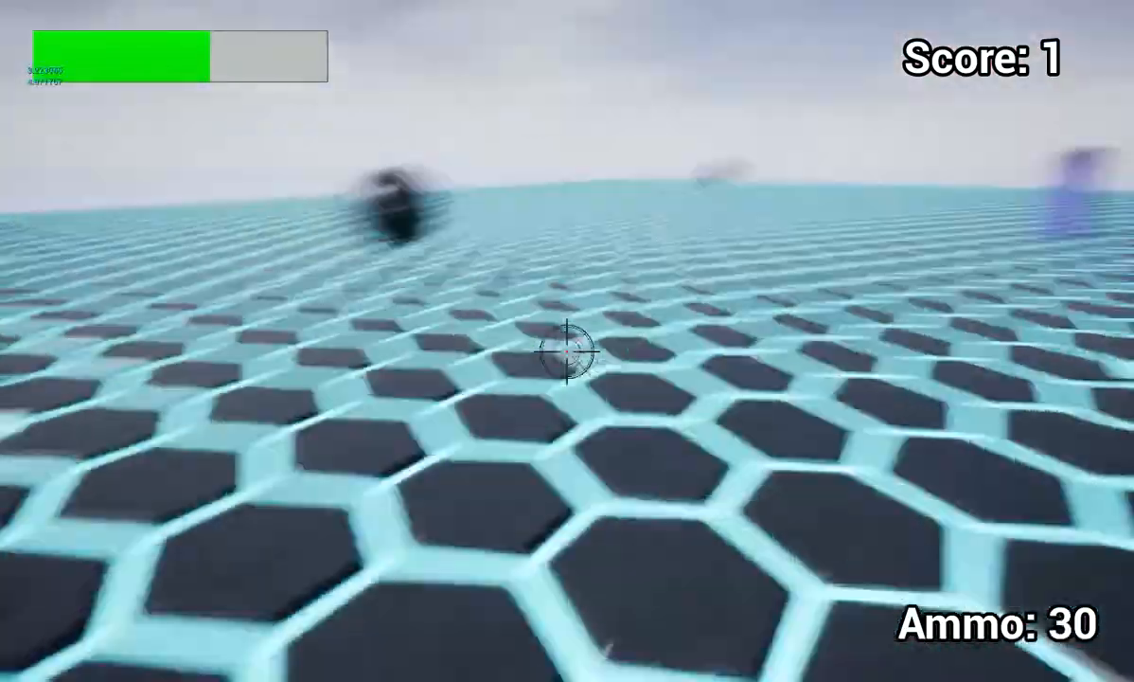
{"action": "key", "text": "w"}
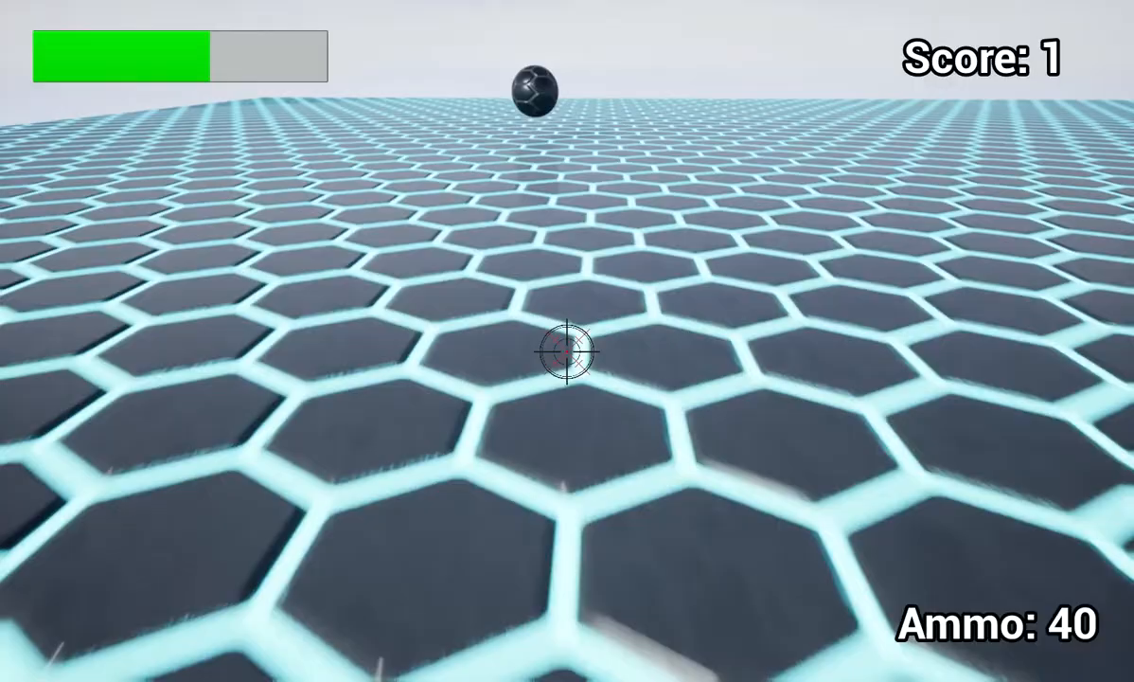
{"action": "key", "text": "w"}
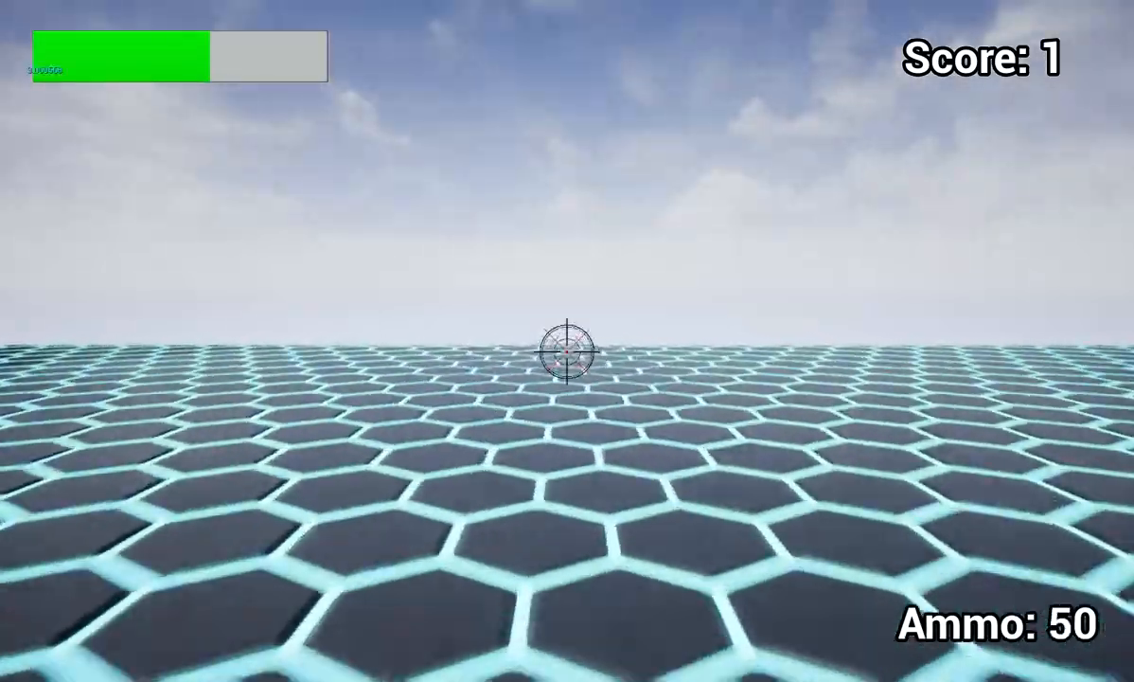
Turn to the pursuing enemies and shoot the nearest one repeatedly to test its health loss, destruction and scoring.
{"action": "key", "text": "w"}
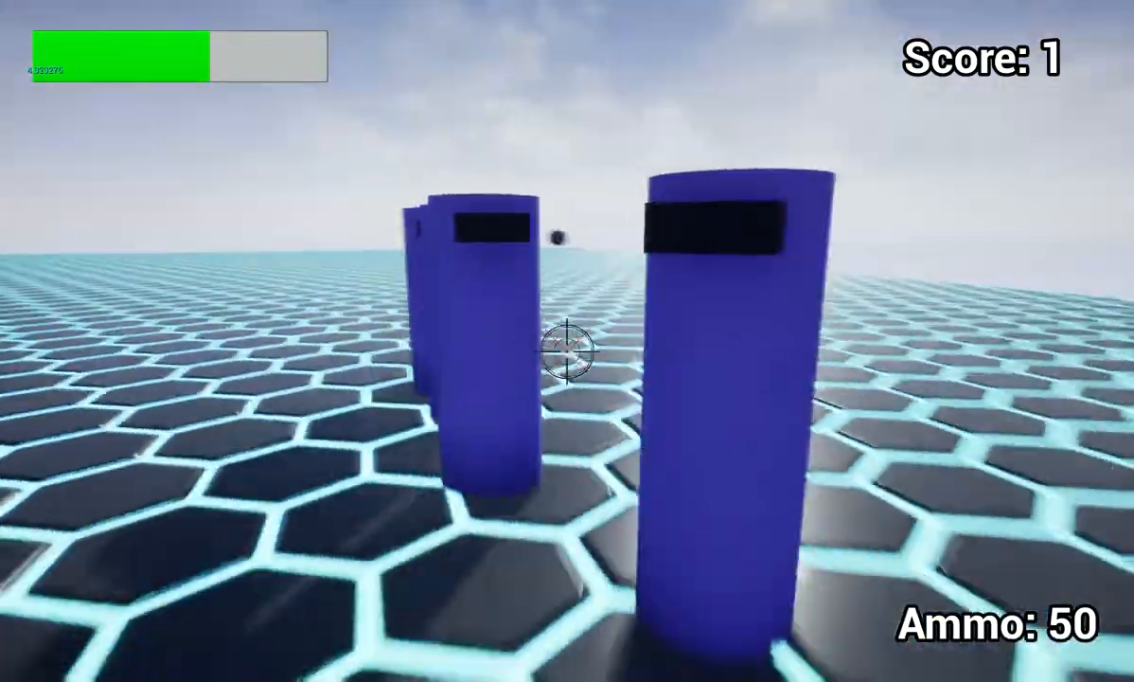
{"action": "left_click", "coordinate": [567, 350]}
{"action": "left_click", "coordinate": [567, 351]}
{"action": "left_click", "coordinate": [568, 351]}
{"action": "left_click", "coordinate": [567, 350]}
{"action": "left_click", "coordinate": [567, 351]}
{"action": "left_click", "coordinate": [567, 350]}
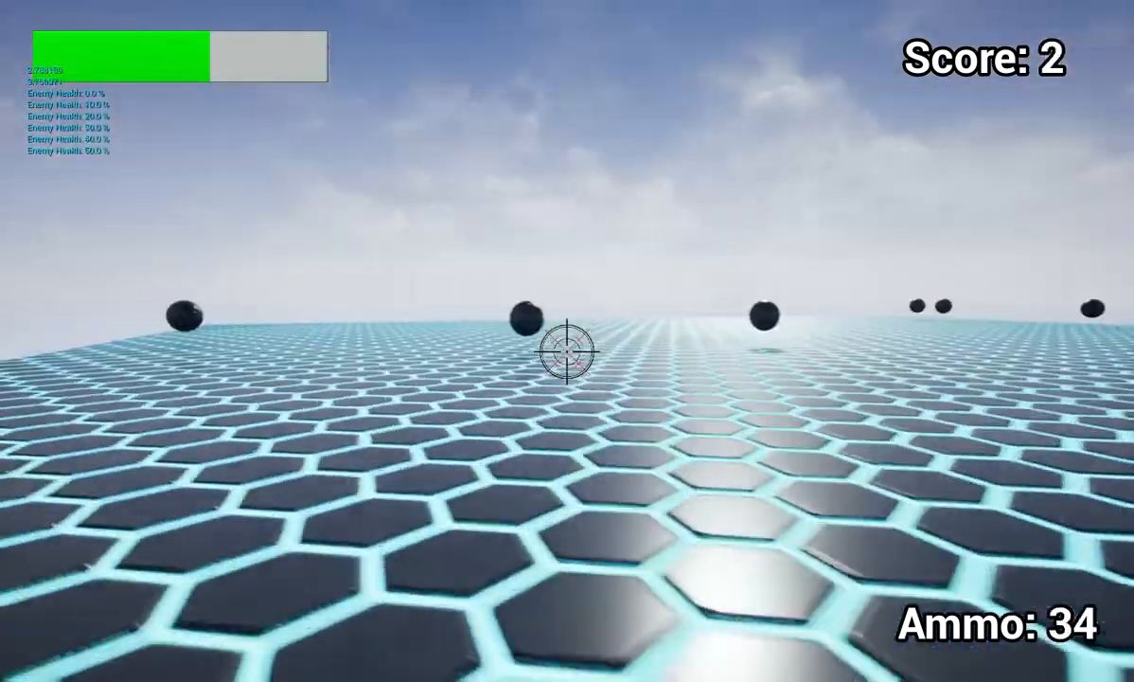
Run across the arena through the black ammo spheres to test refilling, then face the remaining enemy group.
{"action": "key", "text": "w"}
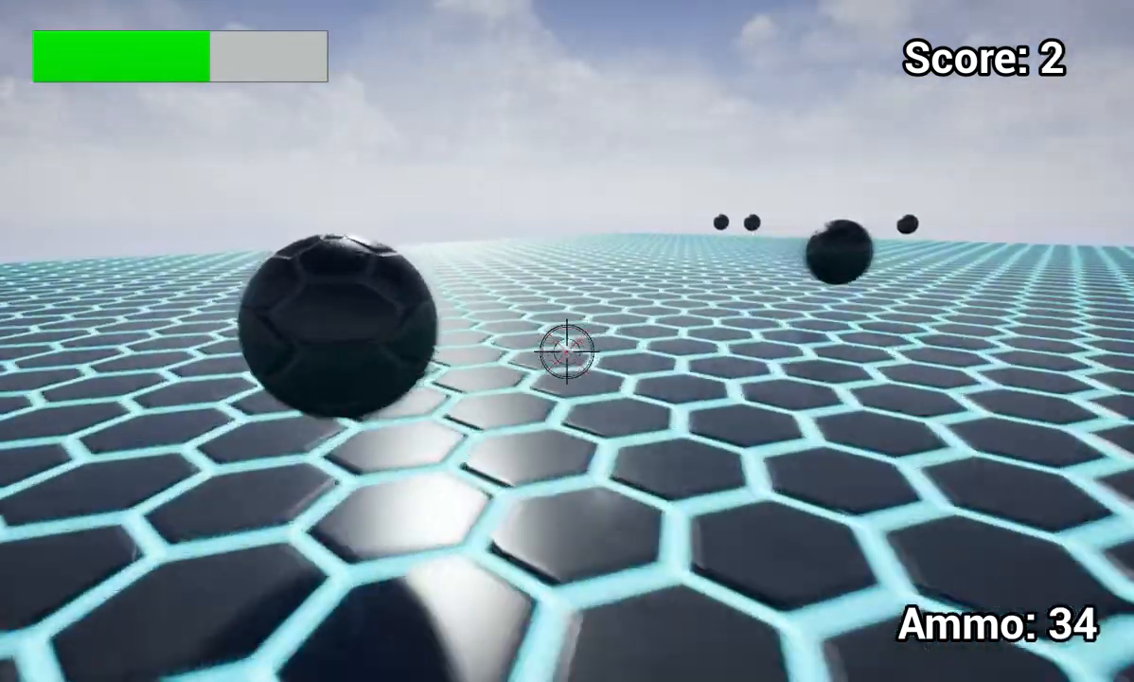
{"action": "key", "text": "w"}
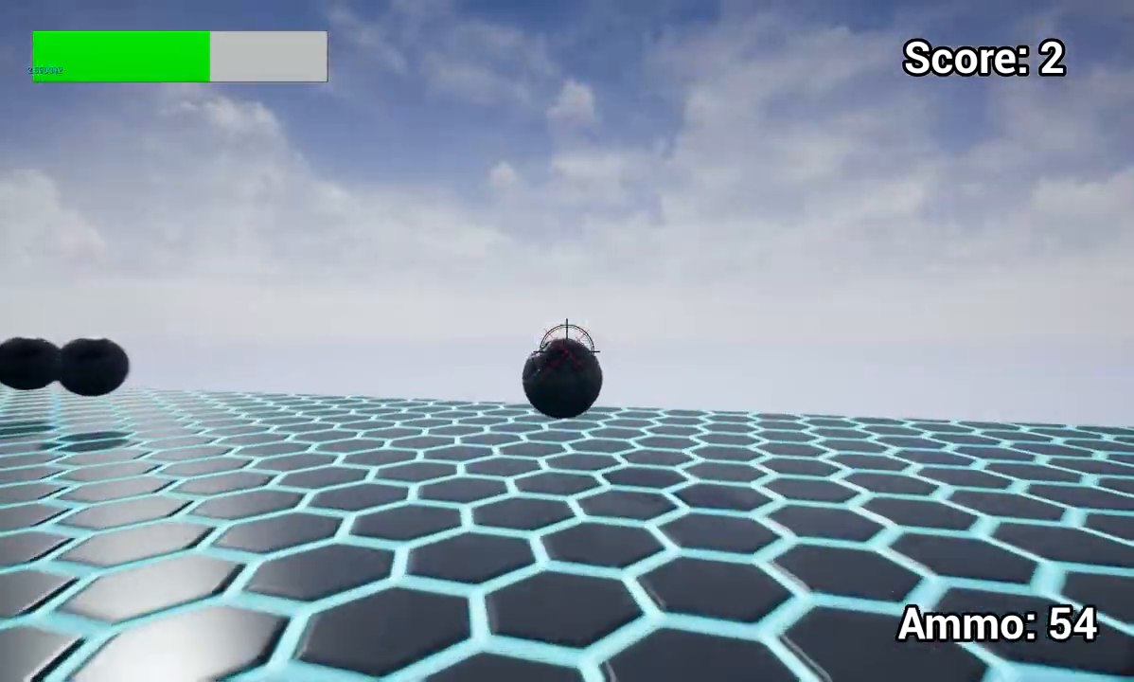
{"action": "key", "text": "w"}
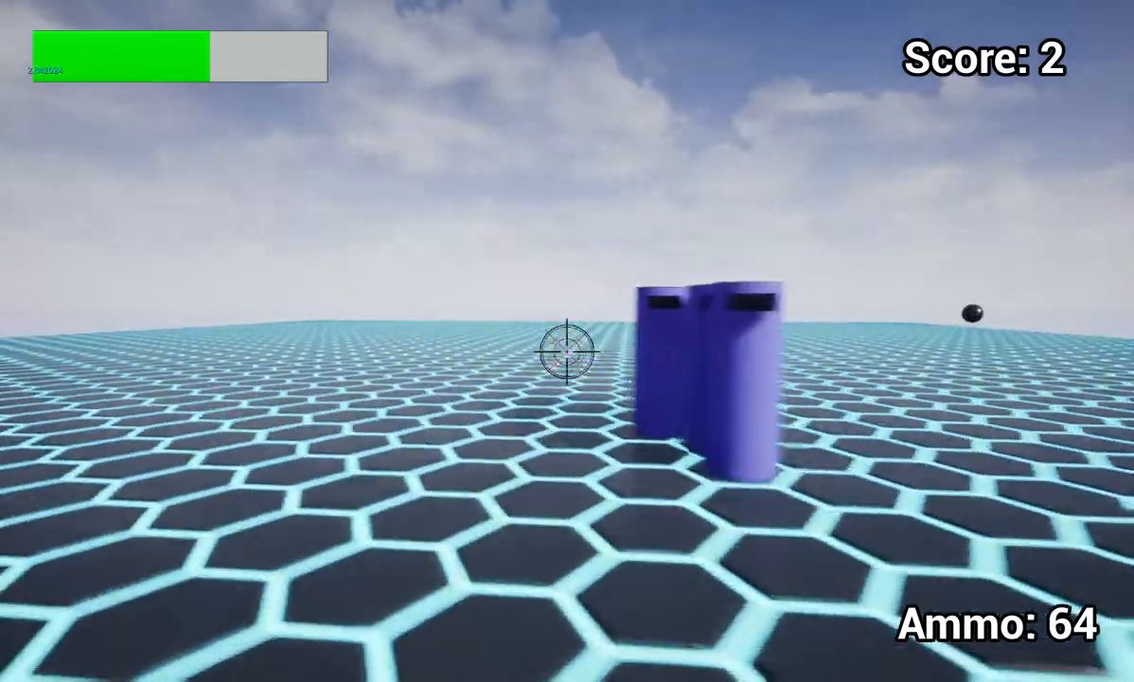
{"action": "key", "text": "w"}
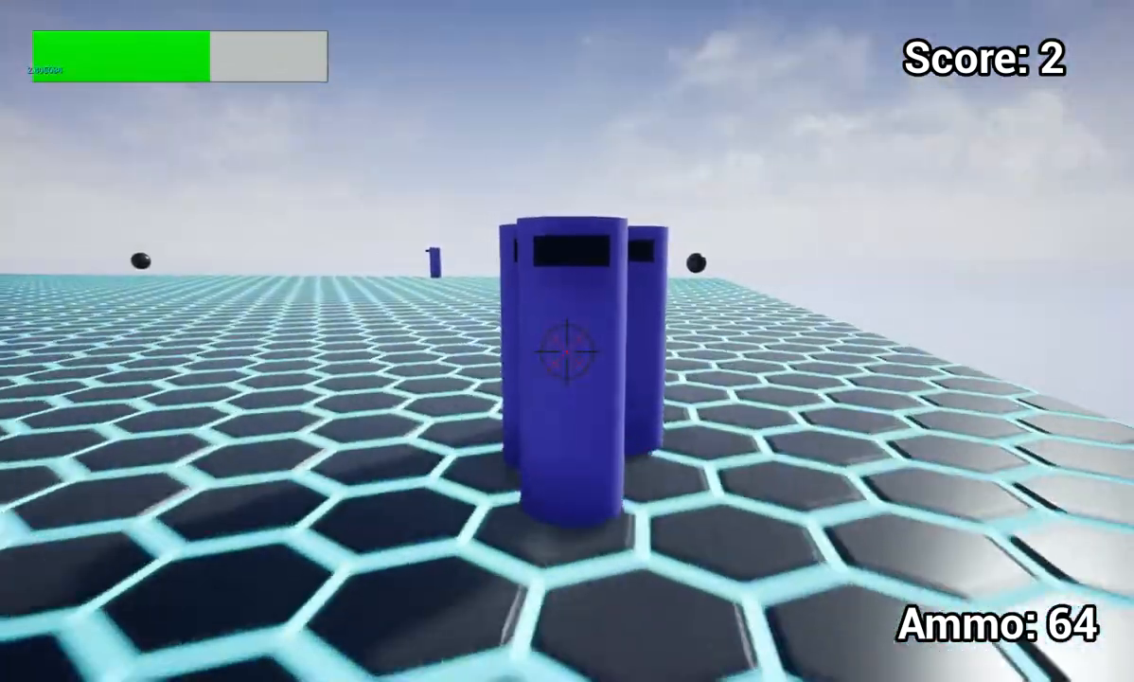